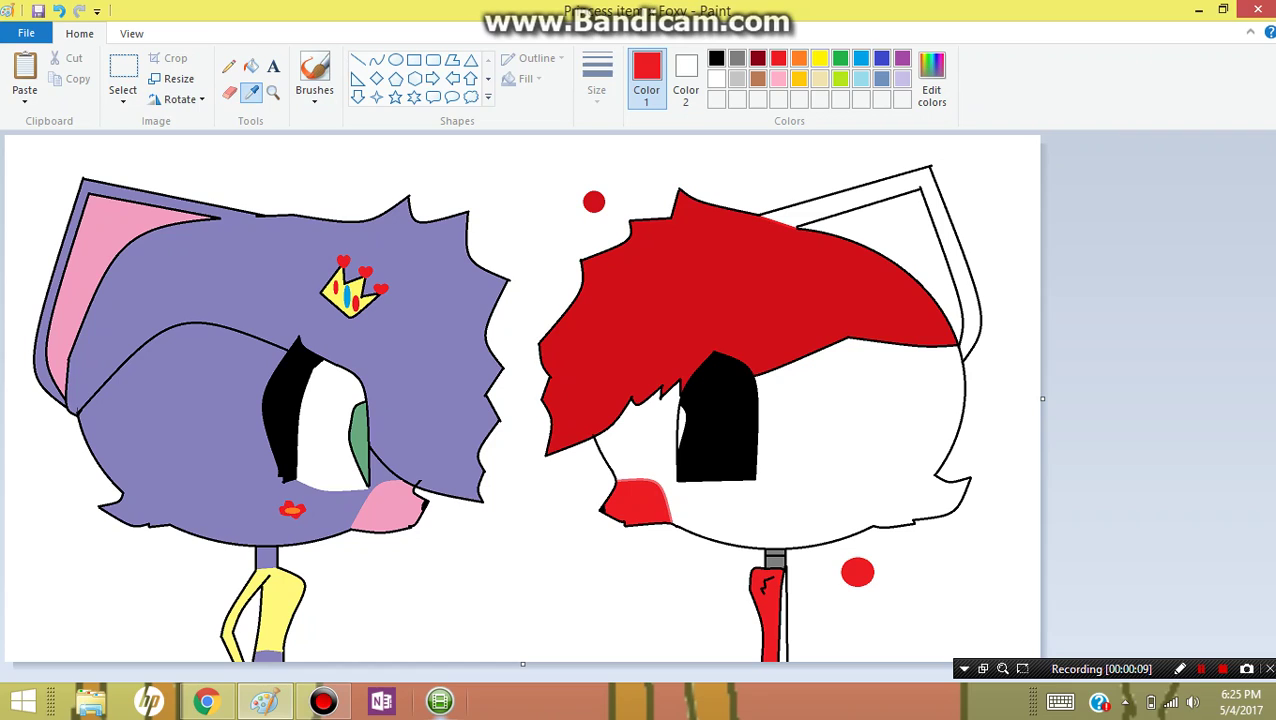
- Recolor the red fox's muzzle with a lighter red
click(662, 492)
click(645, 503)
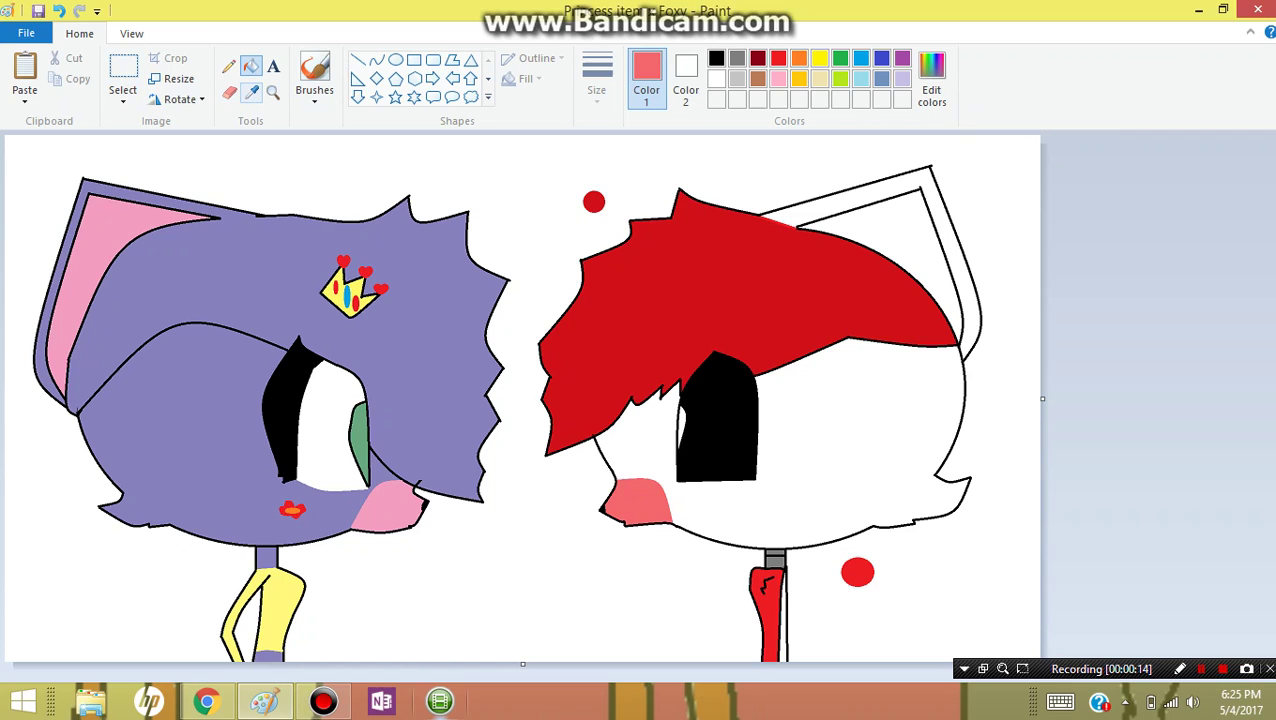
click(252, 93)
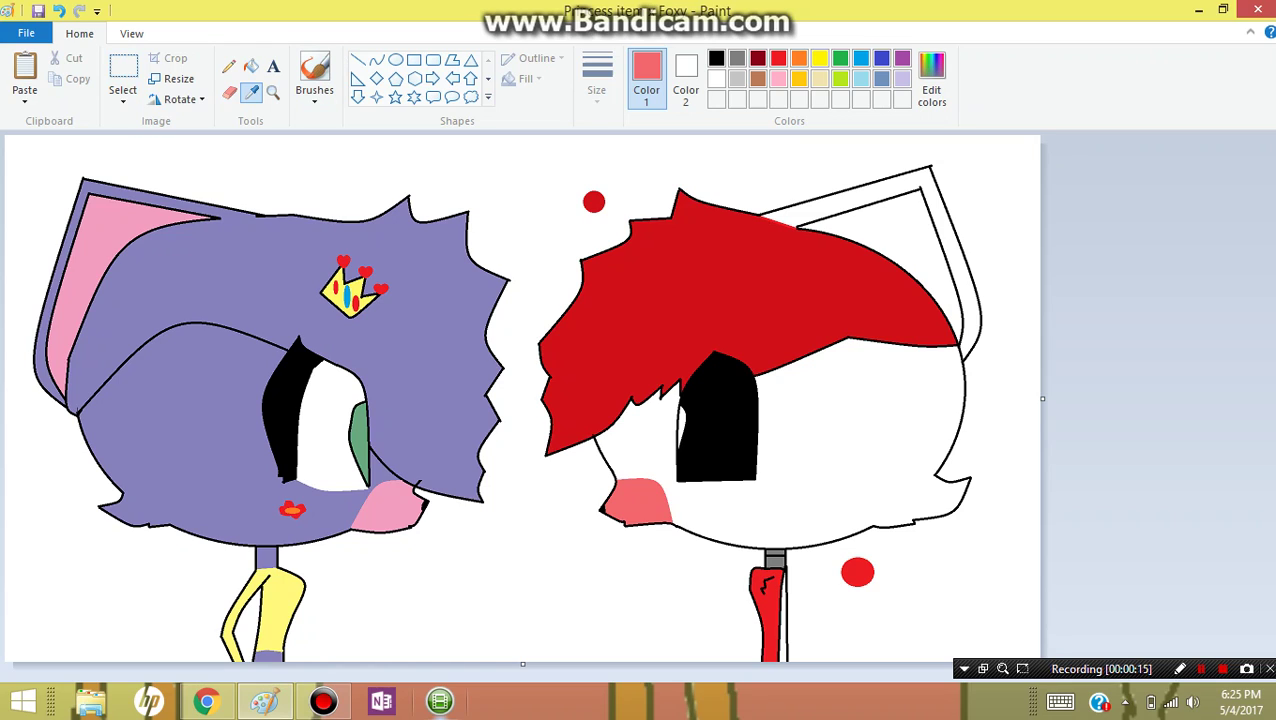
- Fill the red fox's outer ear, face and remaining white arm area with the bright red sampled from the dot below the head
click(857, 572)
click(961, 273)
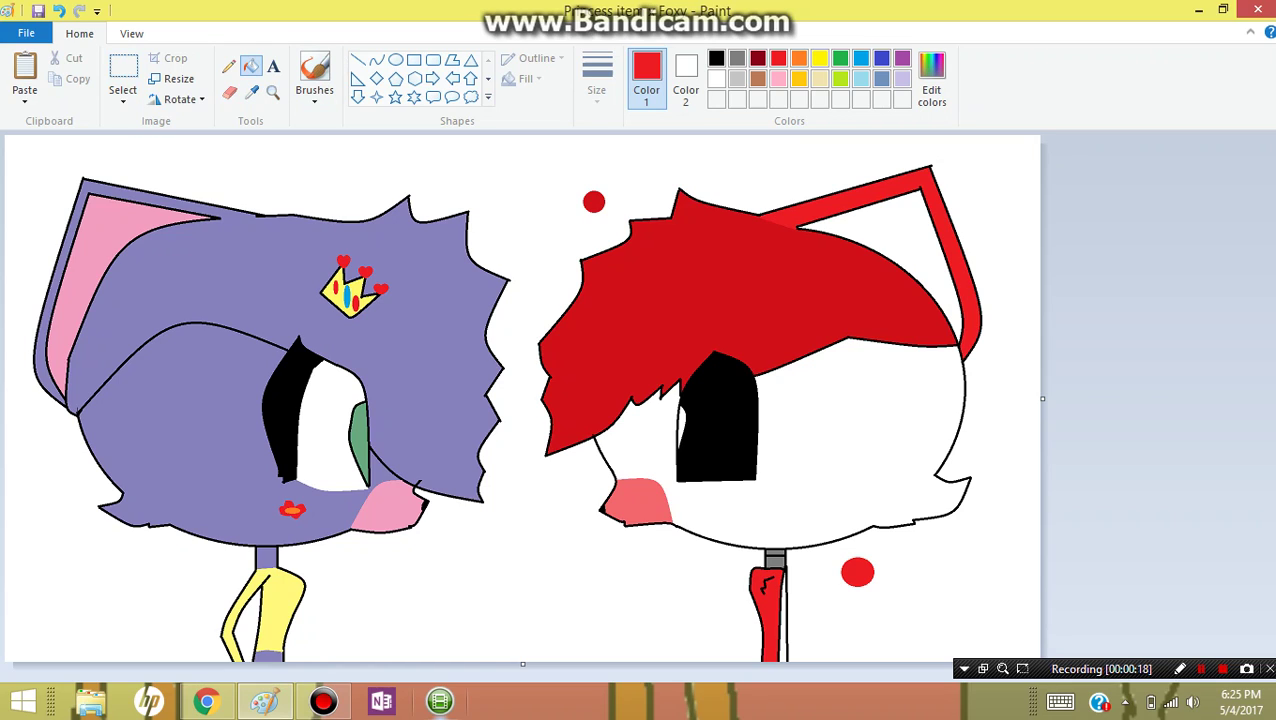
click(858, 430)
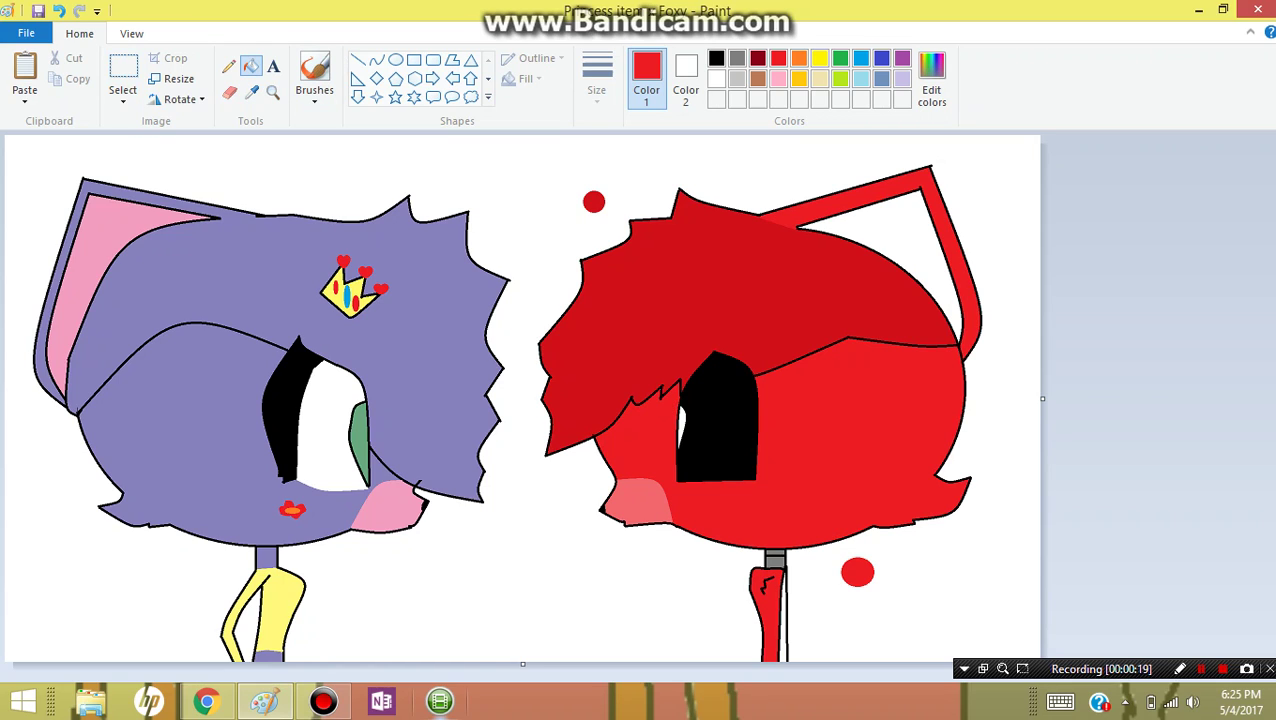
- Fill the red fox's inner ear with the light red sampled from its muzzle
click(252, 93)
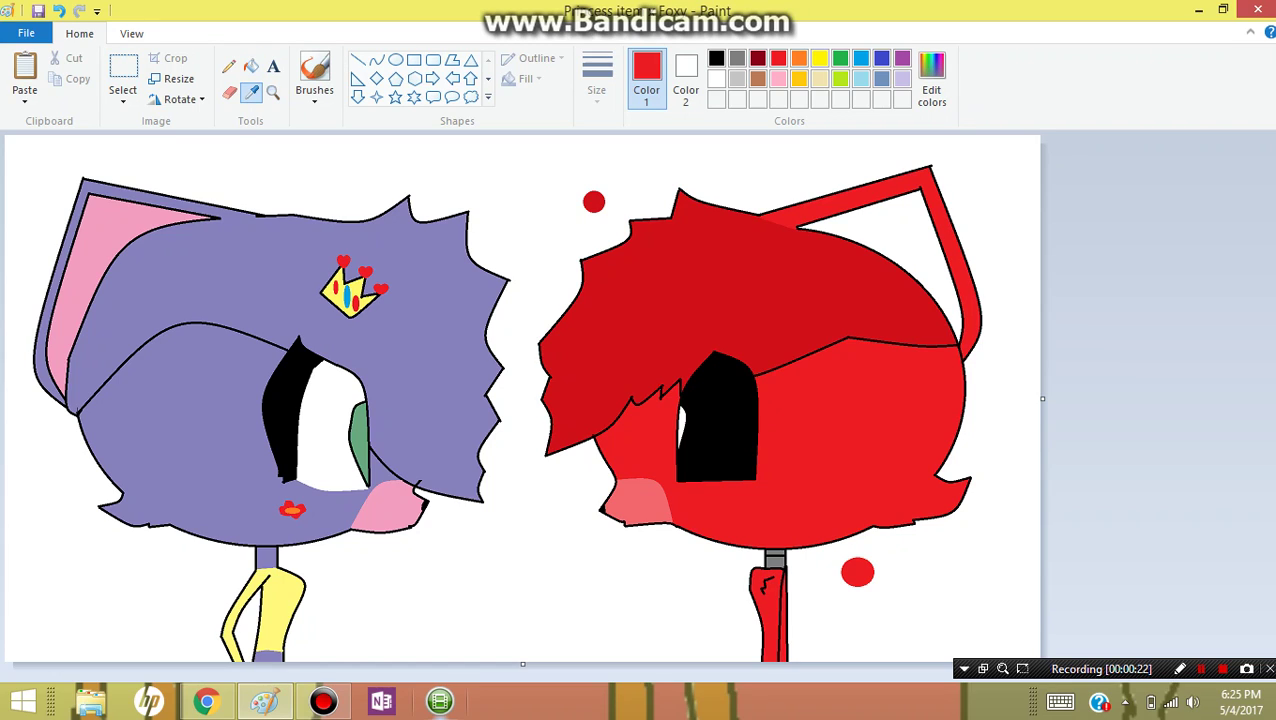
click(642, 501)
click(904, 244)
- Remove the two red color sample dots beside the red fox from the canvas
click(123, 70)
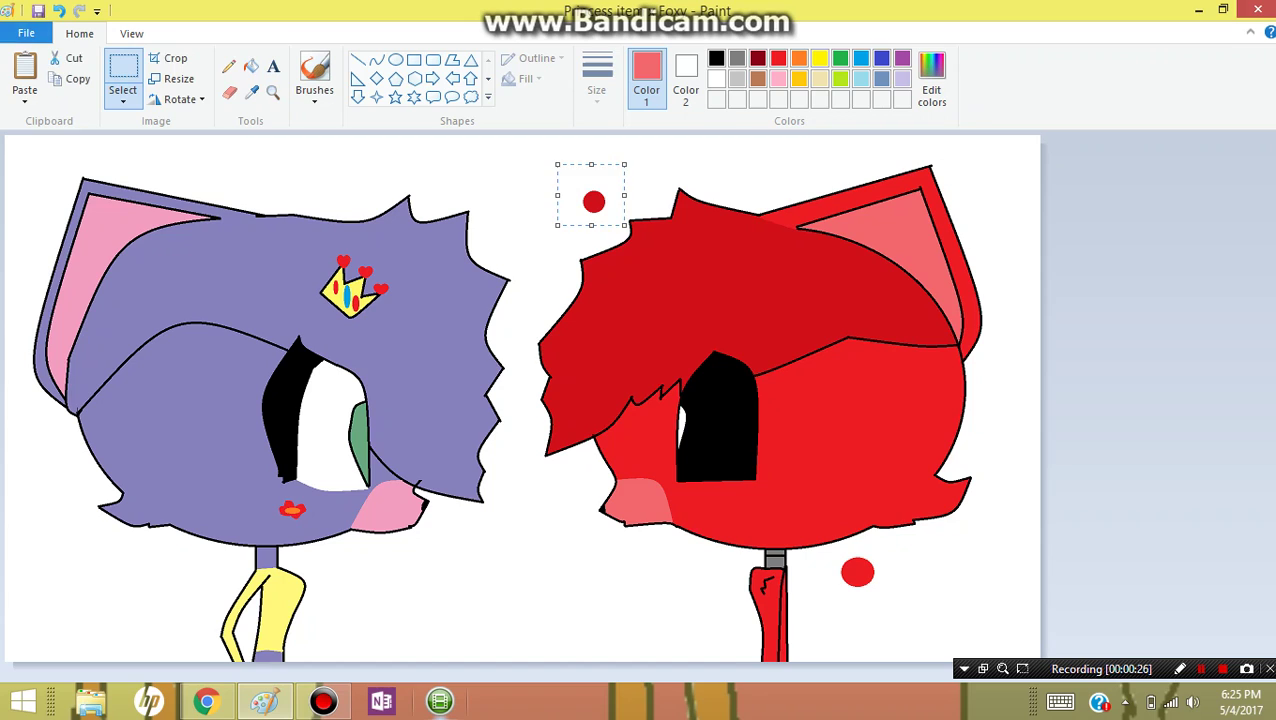
key(Delete)
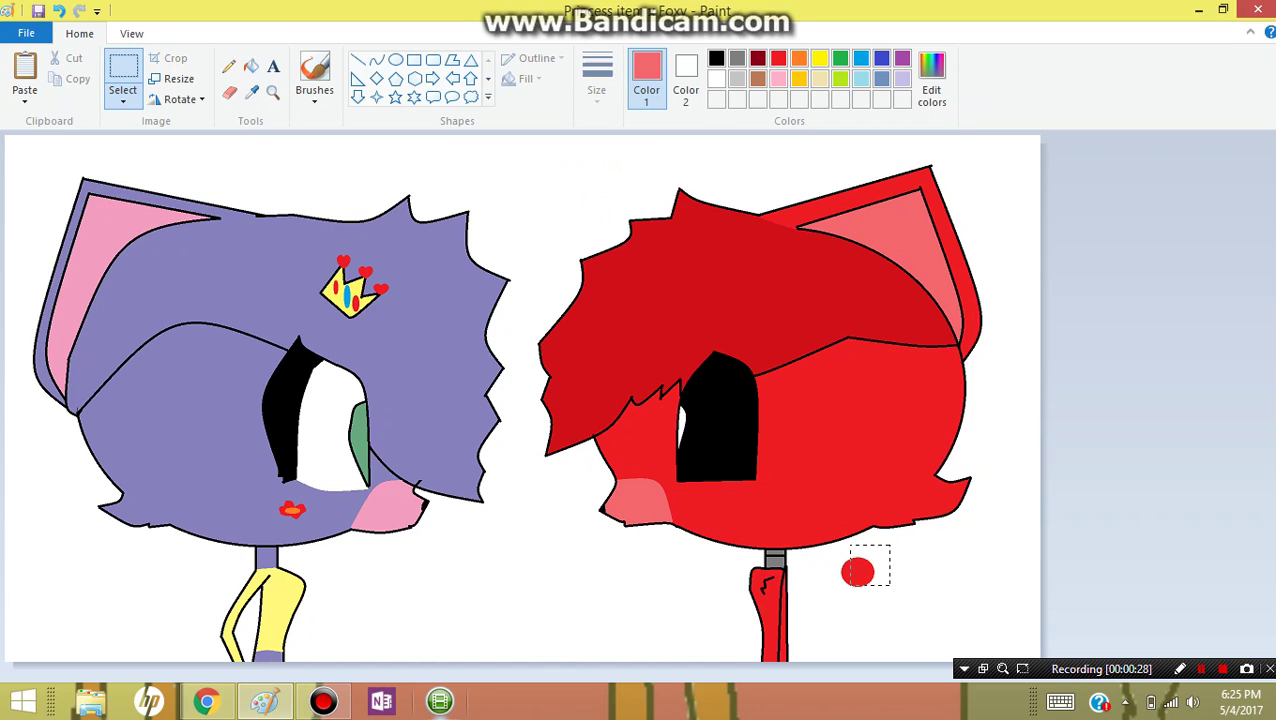
drag(834, 545, 891, 606)
click(68, 58)
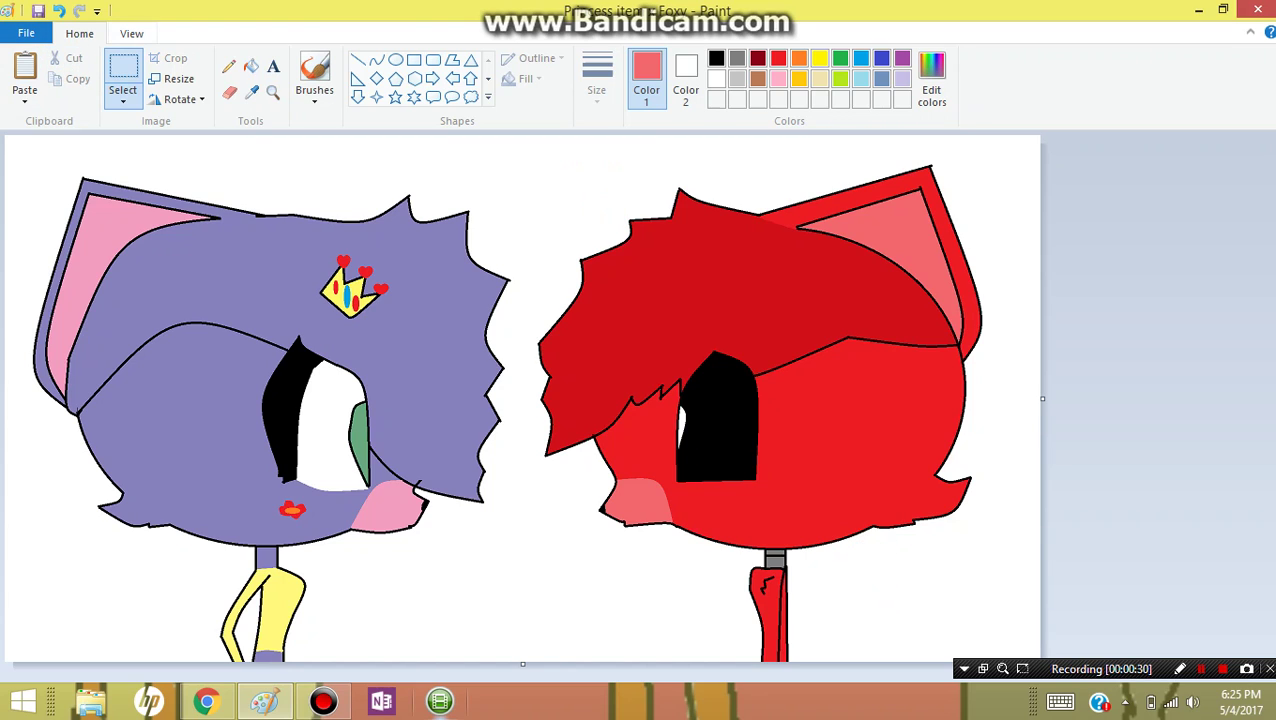
- Close the drawing with its changes saved, and open the image "Princess item x Foxy" from the Pictures folder in Pixlr Editor
click(1257, 10)
click(598, 371)
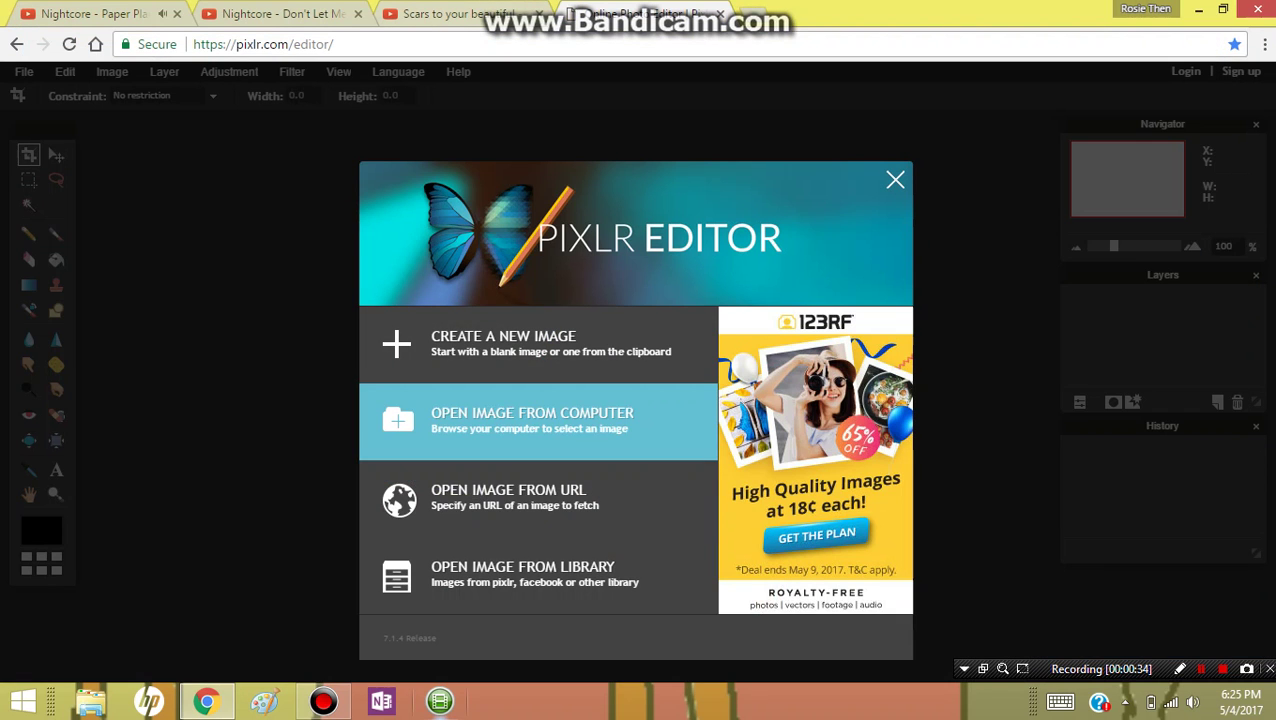
click(559, 420)
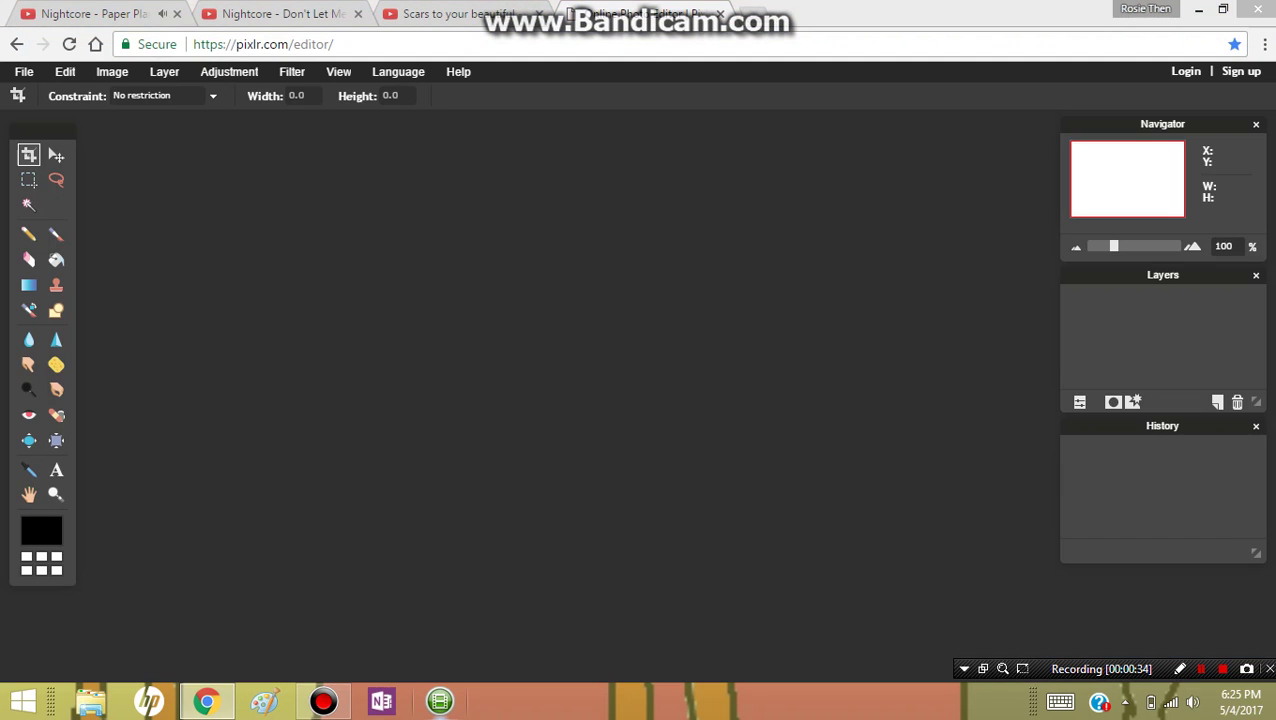
key(ctrl+o)
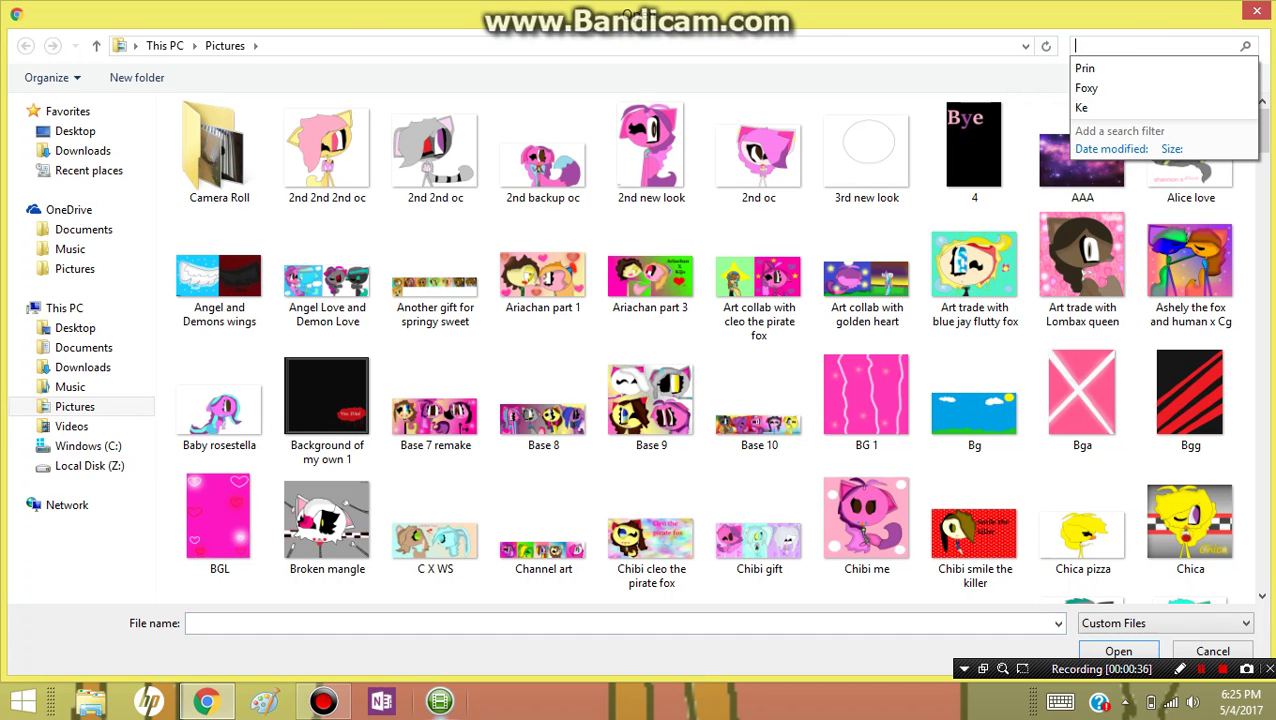
text(Princess)
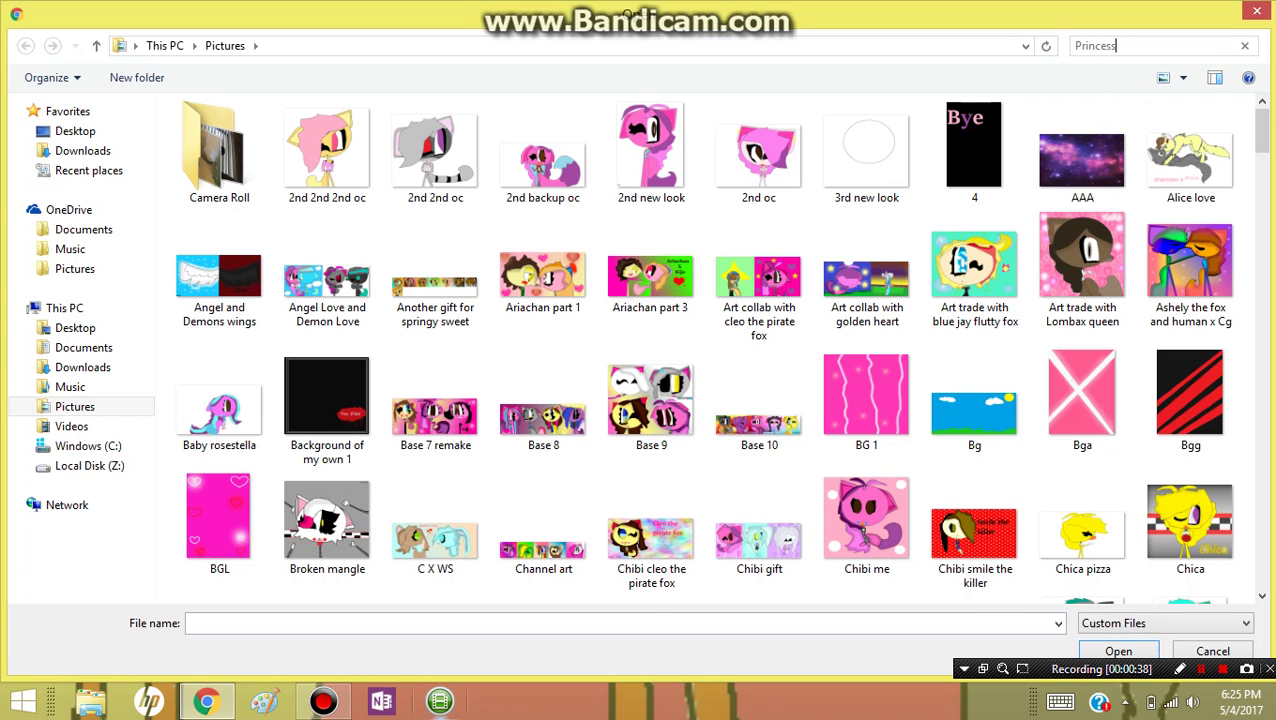
double_click(222, 157)
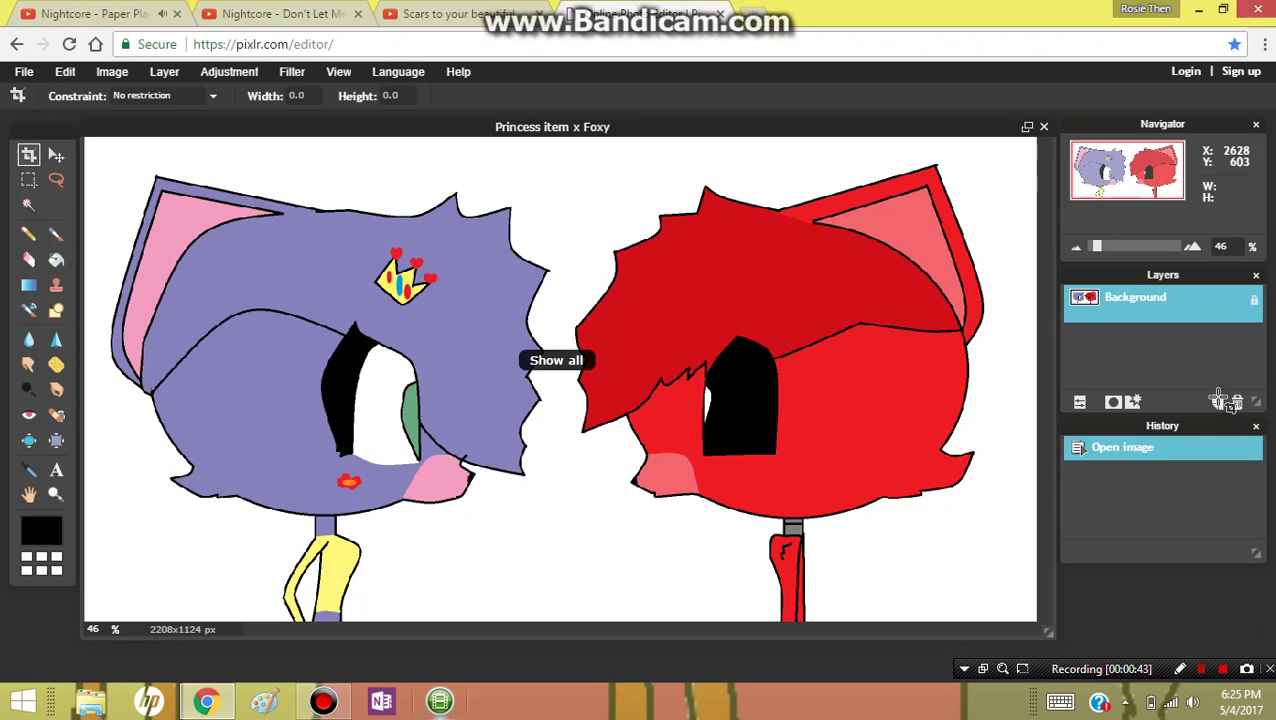
- Add a new layer and select the purple fox's face area on the Background layer with the Wand tool
click(1134, 400)
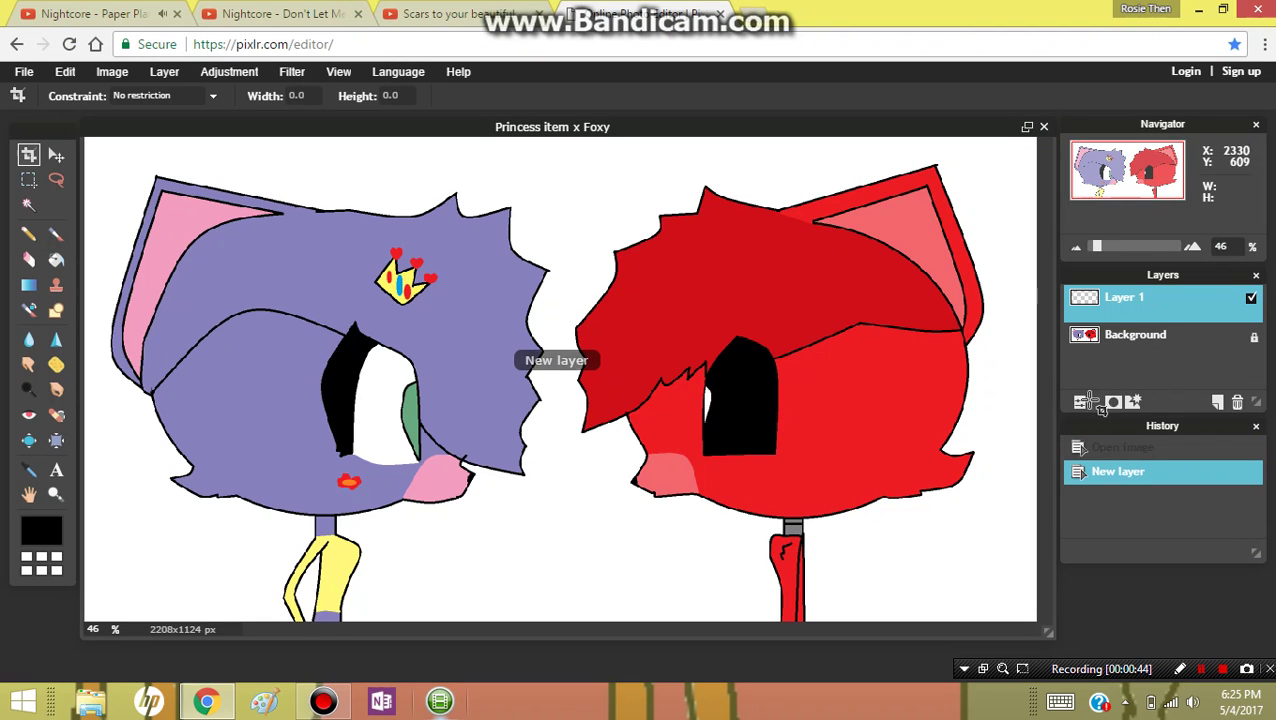
click(1080, 400)
click(1100, 337)
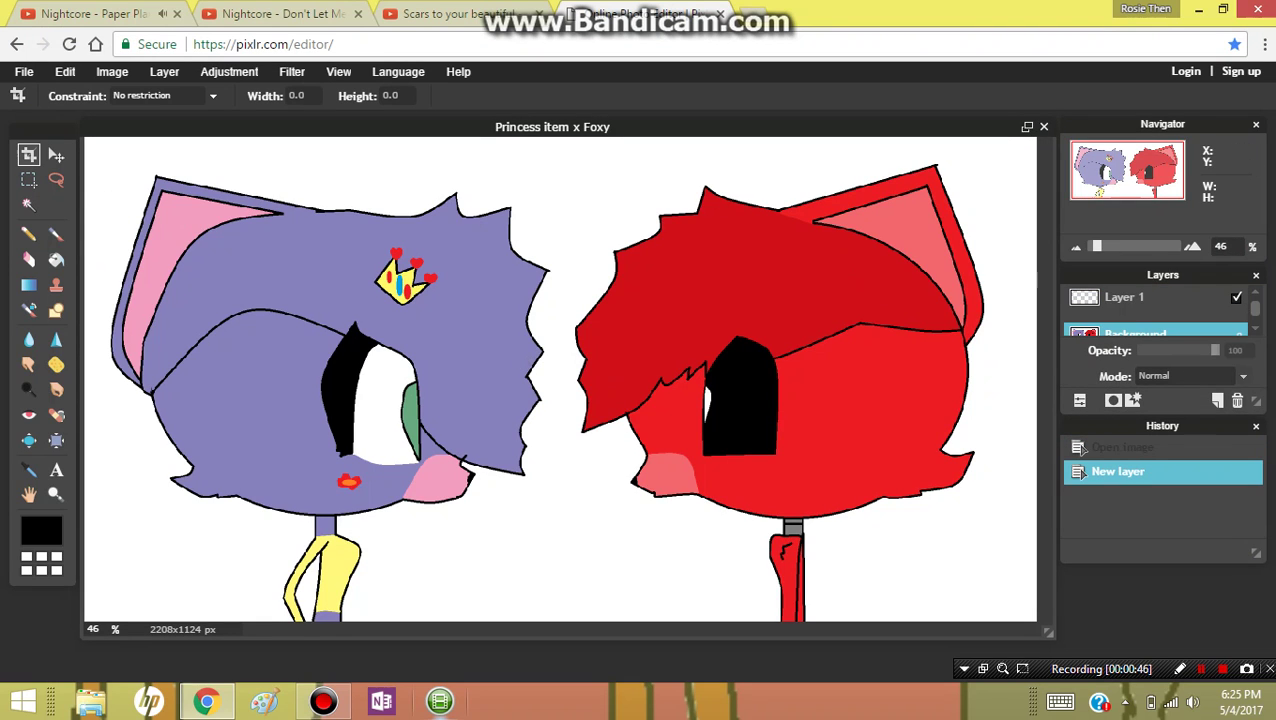
click(29, 205)
click(245, 385)
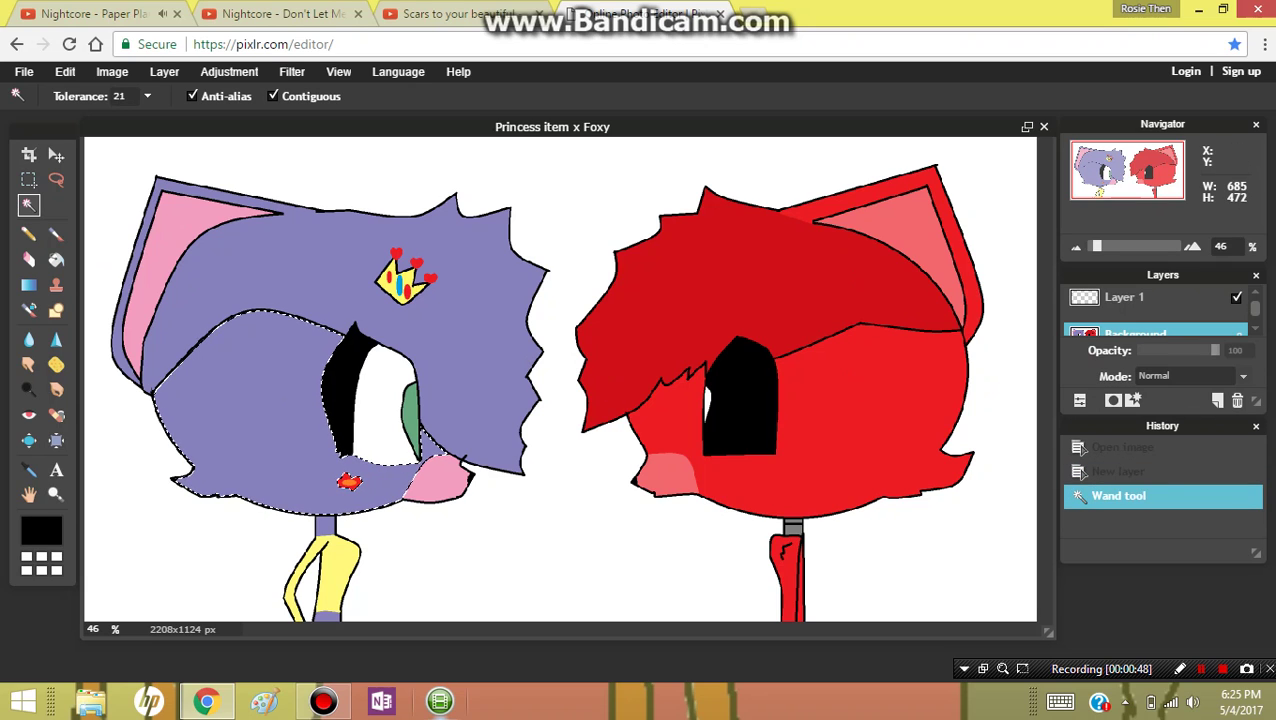
- Make Layer 1 active and set the paint color to dark navy 000033, starting from the fox's sampled purple
click(1130, 298)
click(29, 469)
click(165, 423)
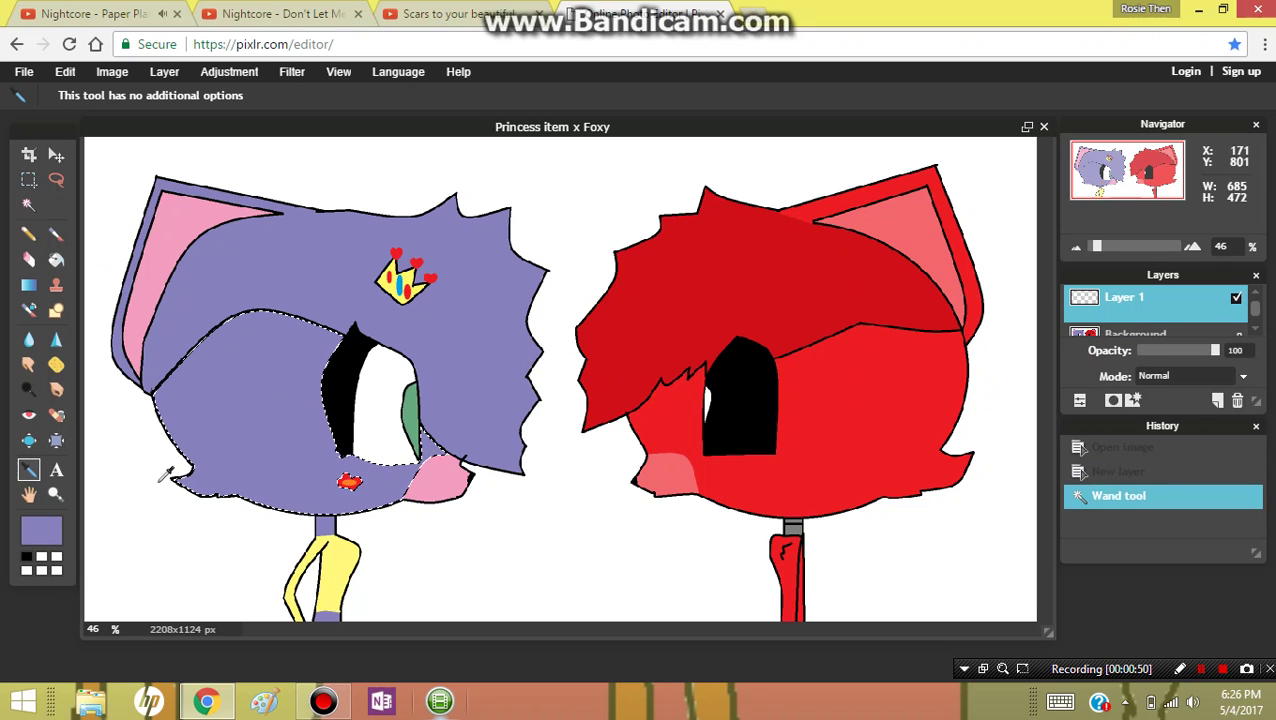
click(41, 530)
click(524, 331)
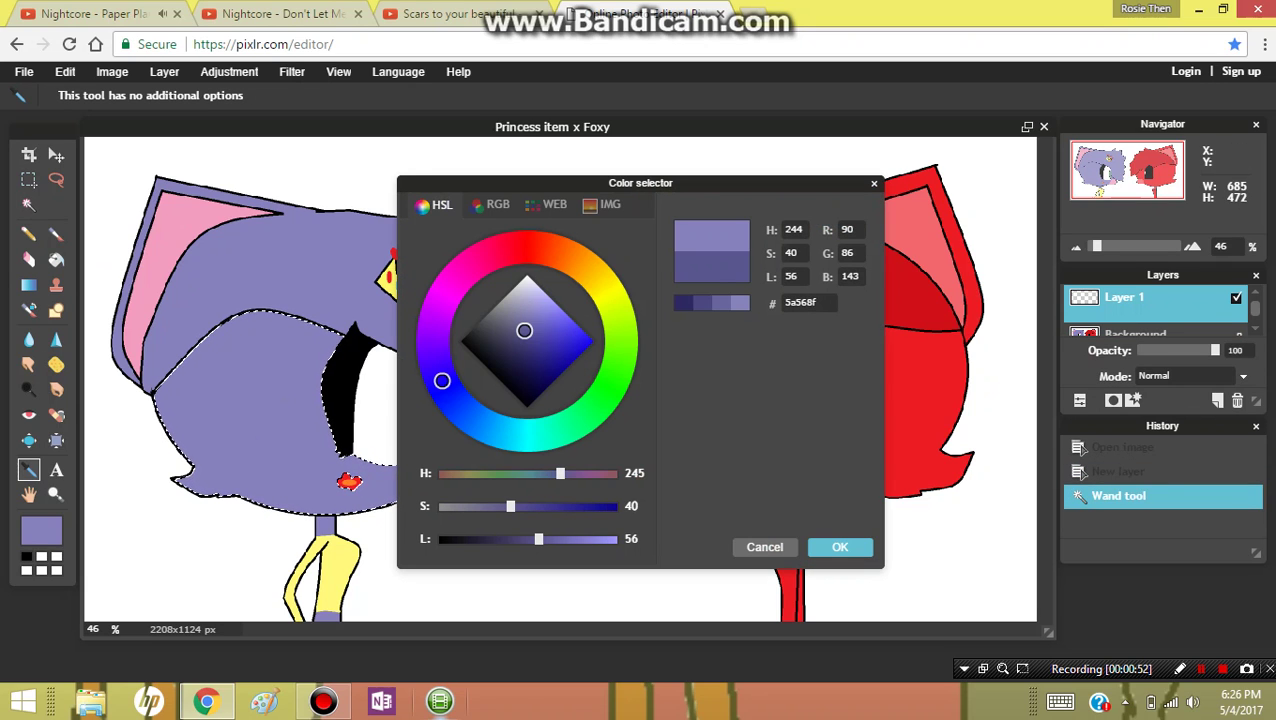
click(541, 393)
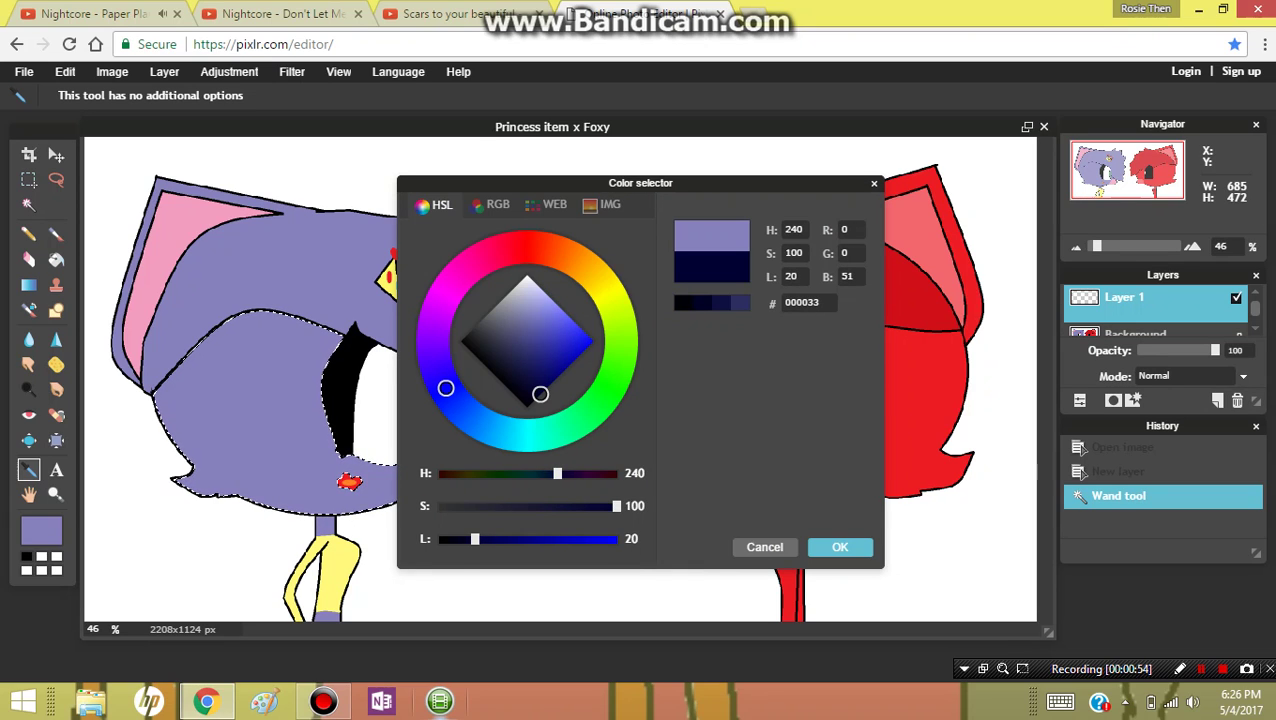
click(840, 547)
- Paint soft navy shading around the edges of the selected face with a size 200 brush
click(56, 233)
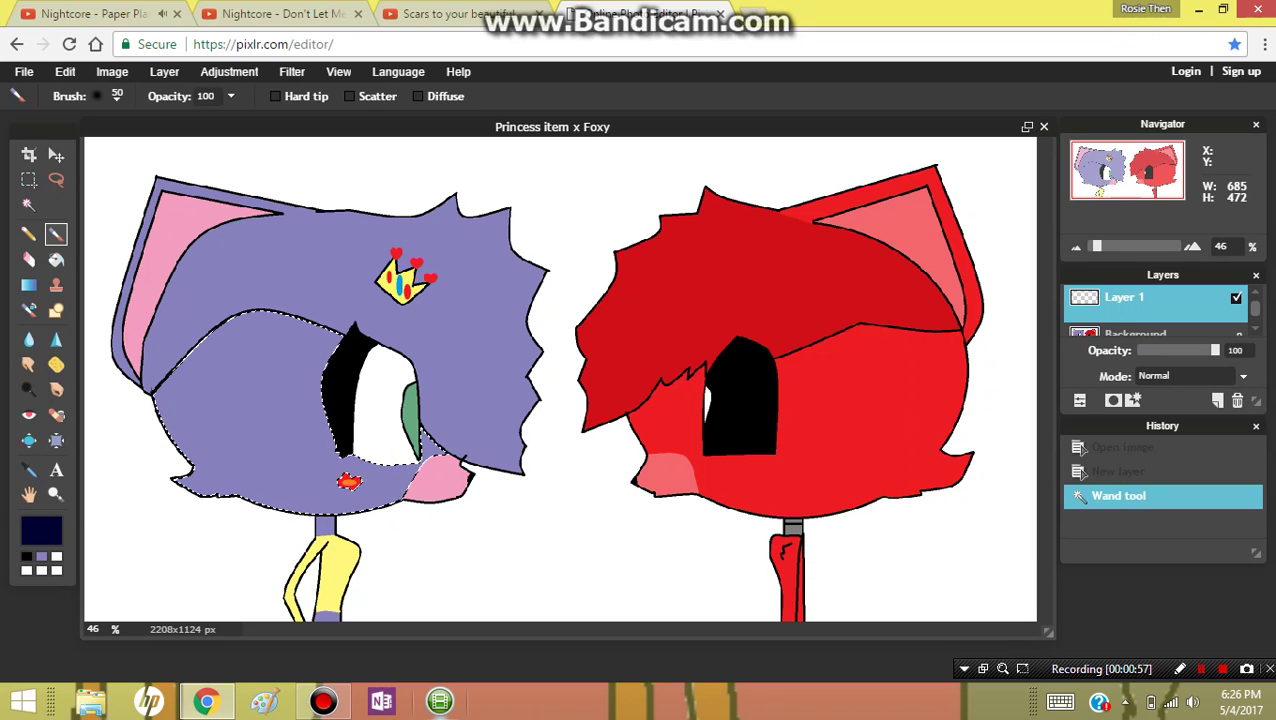
click(96, 95)
click(399, 185)
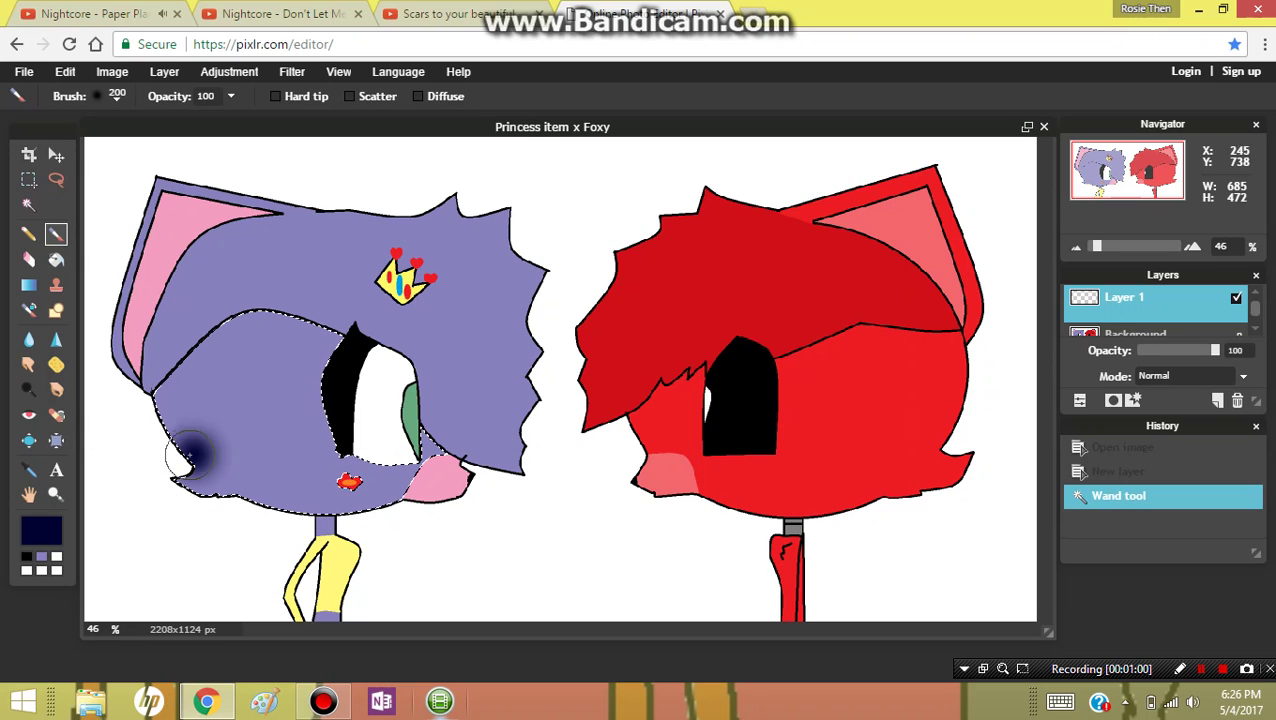
mouse_move(157, 367)
mouse_down()
mouse_move(245, 312)
mouse_move(353, 332)
mouse_move(328, 369)
mouse_move(326, 427)
mouse_move(435, 445)
mouse_up()
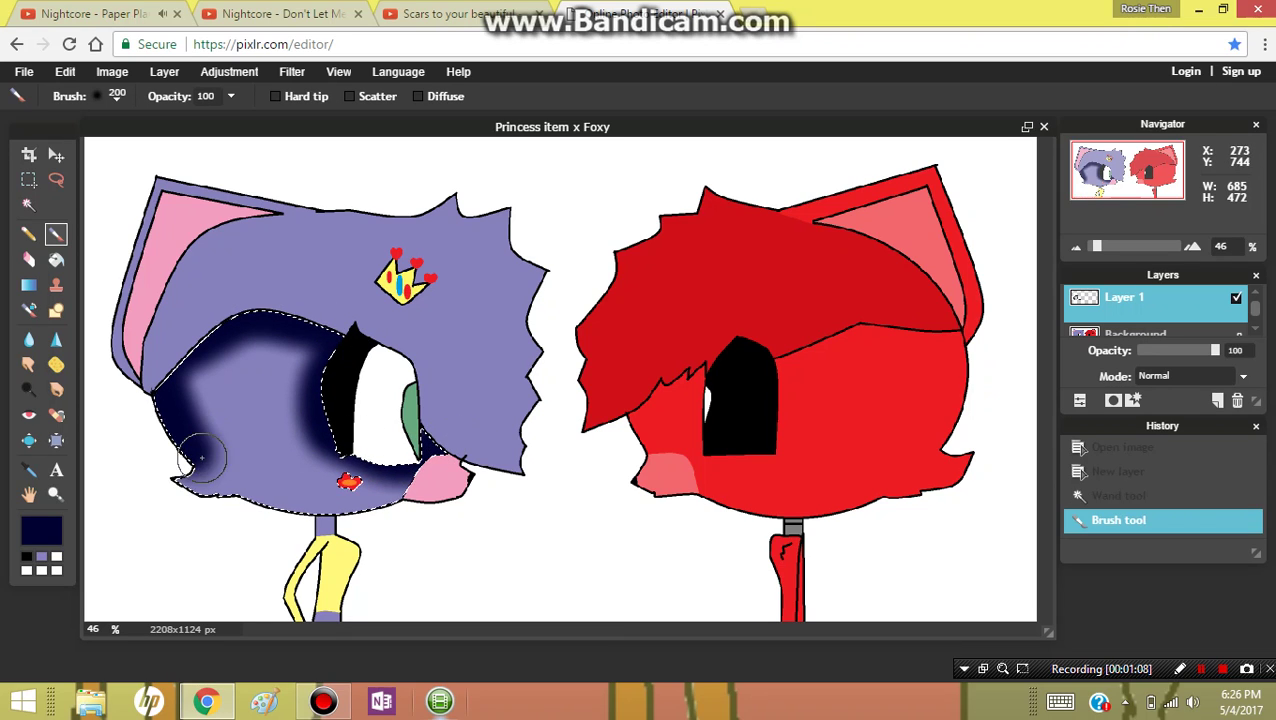
mouse_move(201, 458)
mouse_down()
mouse_move(169, 478)
mouse_move(340, 533)
mouse_move(415, 514)
mouse_up()
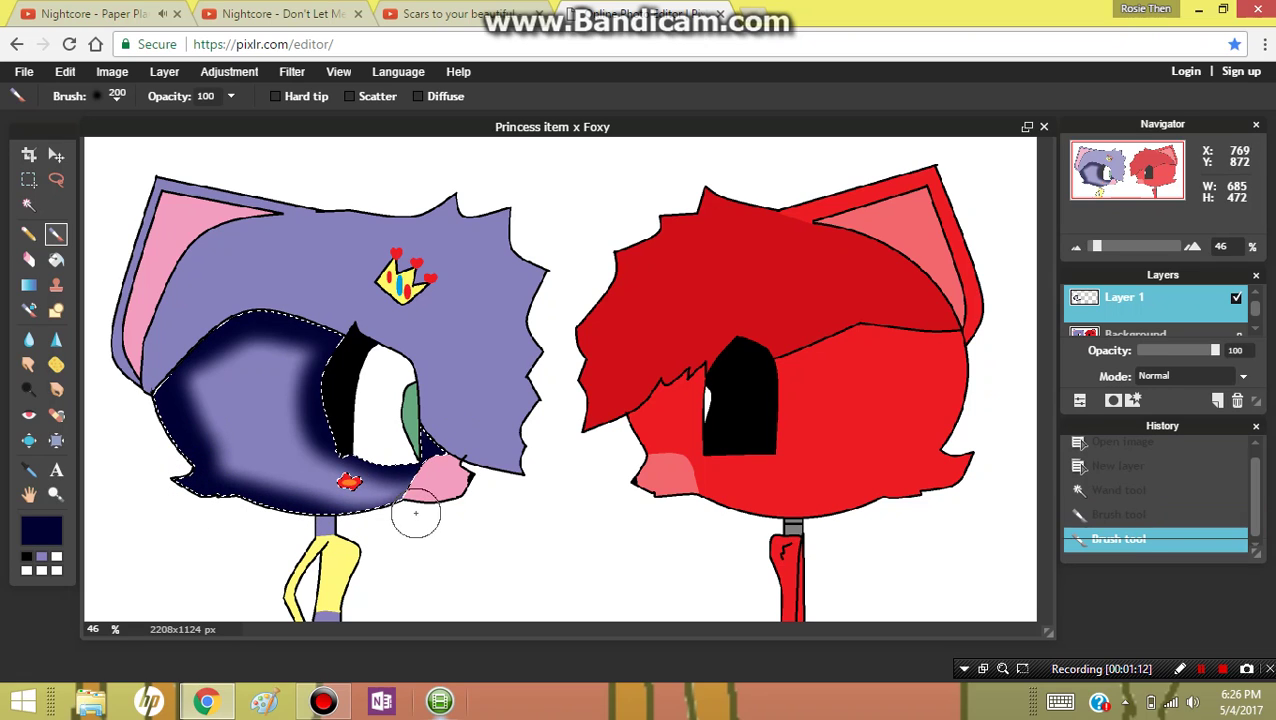
- Select the purple fox's hair area from the Background layer and brush navy shading along the hair's edges on Layer 1
click(28, 204)
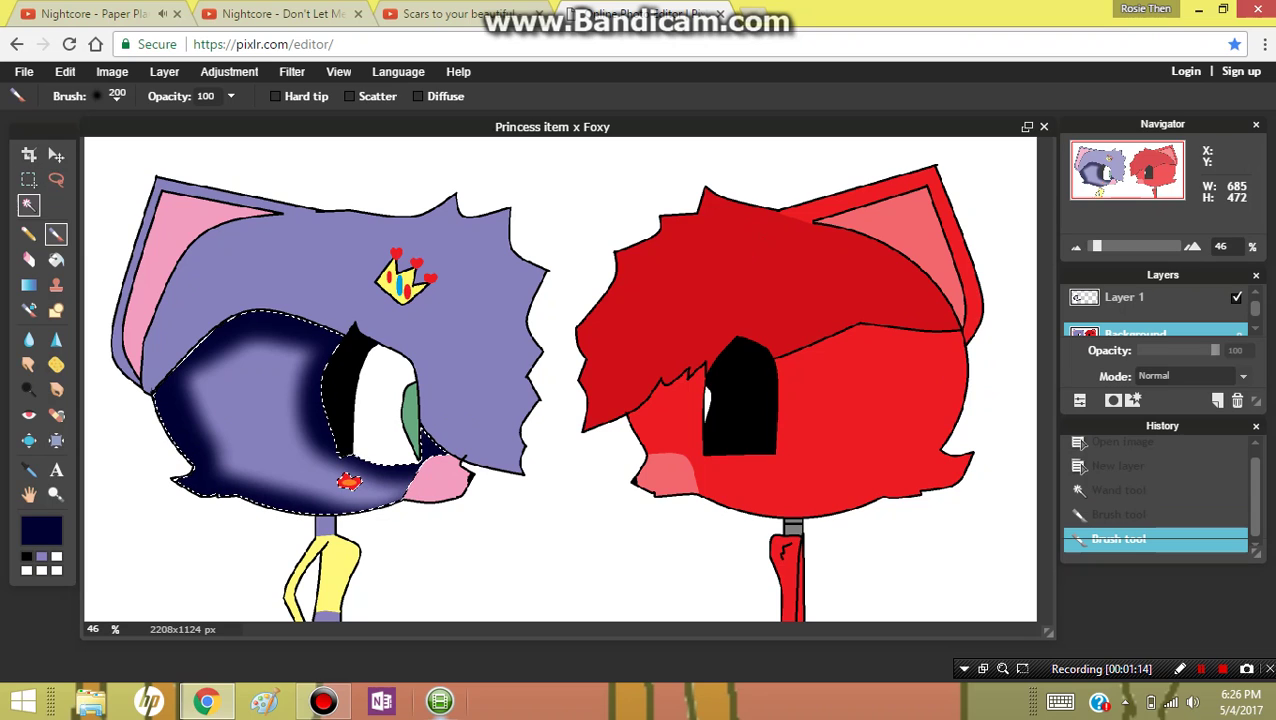
click(354, 290)
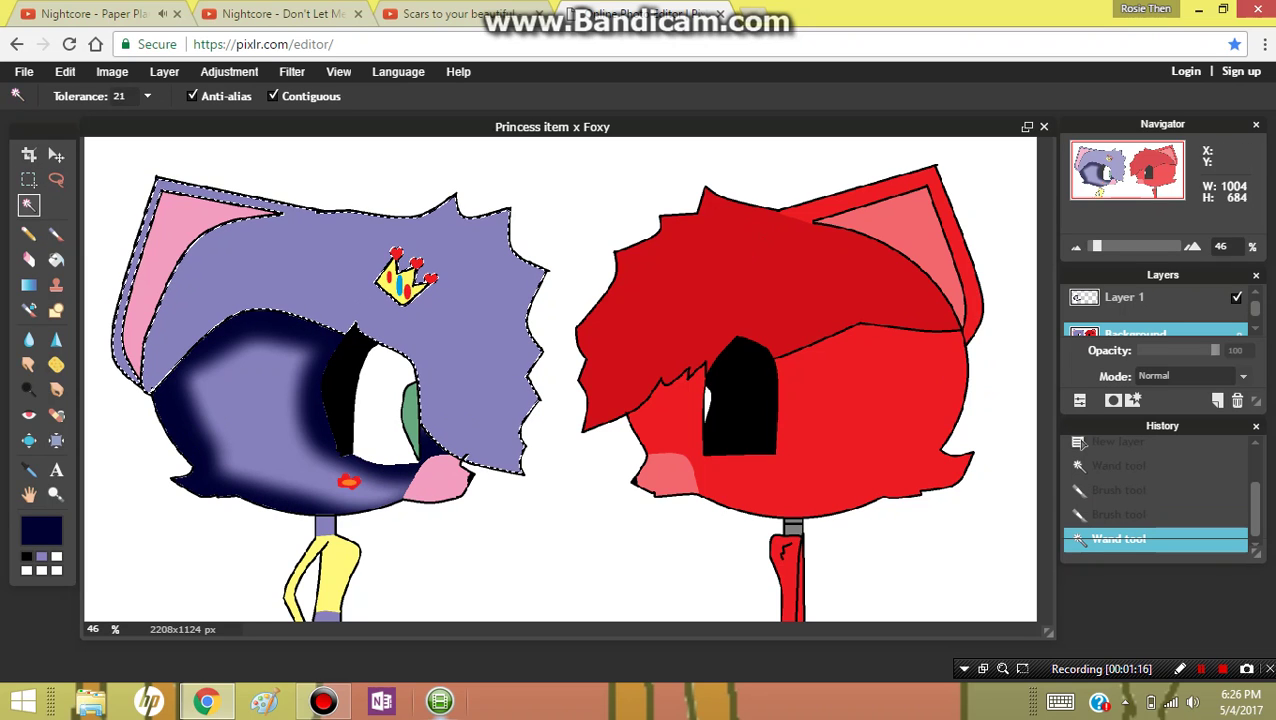
click(56, 233)
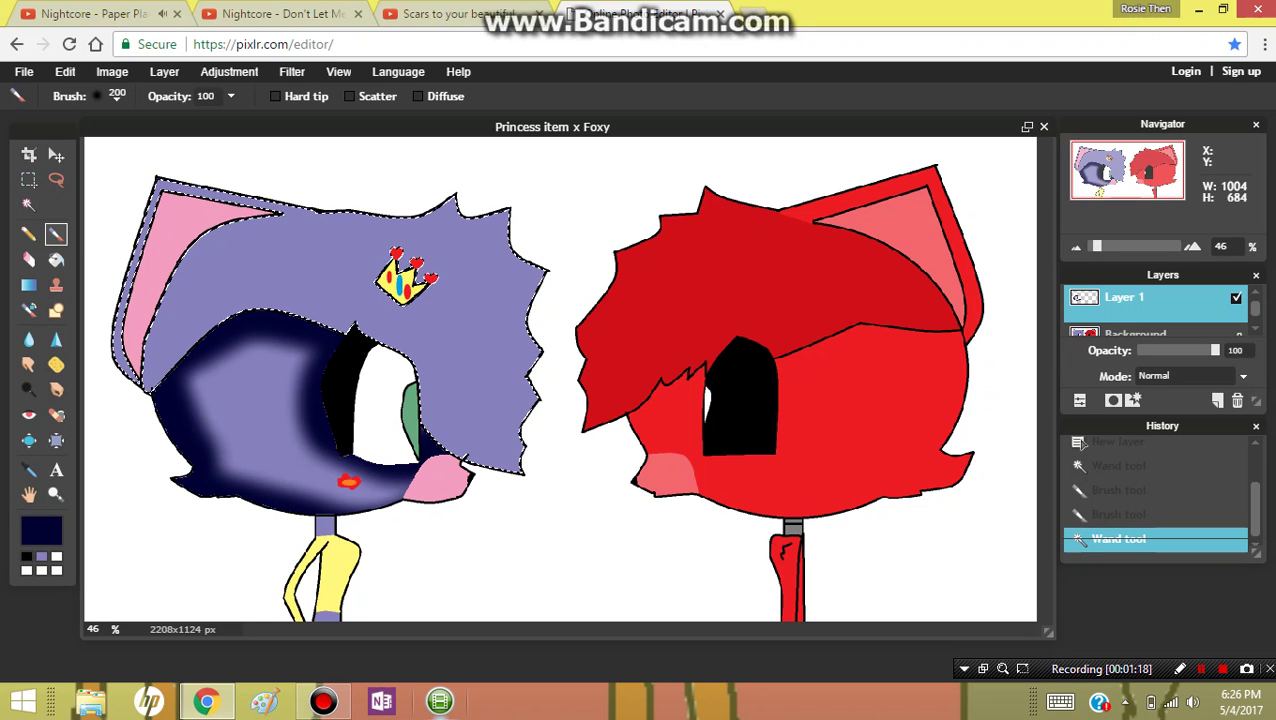
mouse_move(310, 220)
mouse_down()
mouse_move(333, 194)
mouse_move(389, 212)
mouse_move(494, 203)
mouse_move(550, 285)
mouse_move(515, 461)
mouse_move(474, 443)
mouse_move(421, 362)
mouse_move(380, 338)
mouse_move(240, 322)
mouse_move(135, 380)
mouse_up()
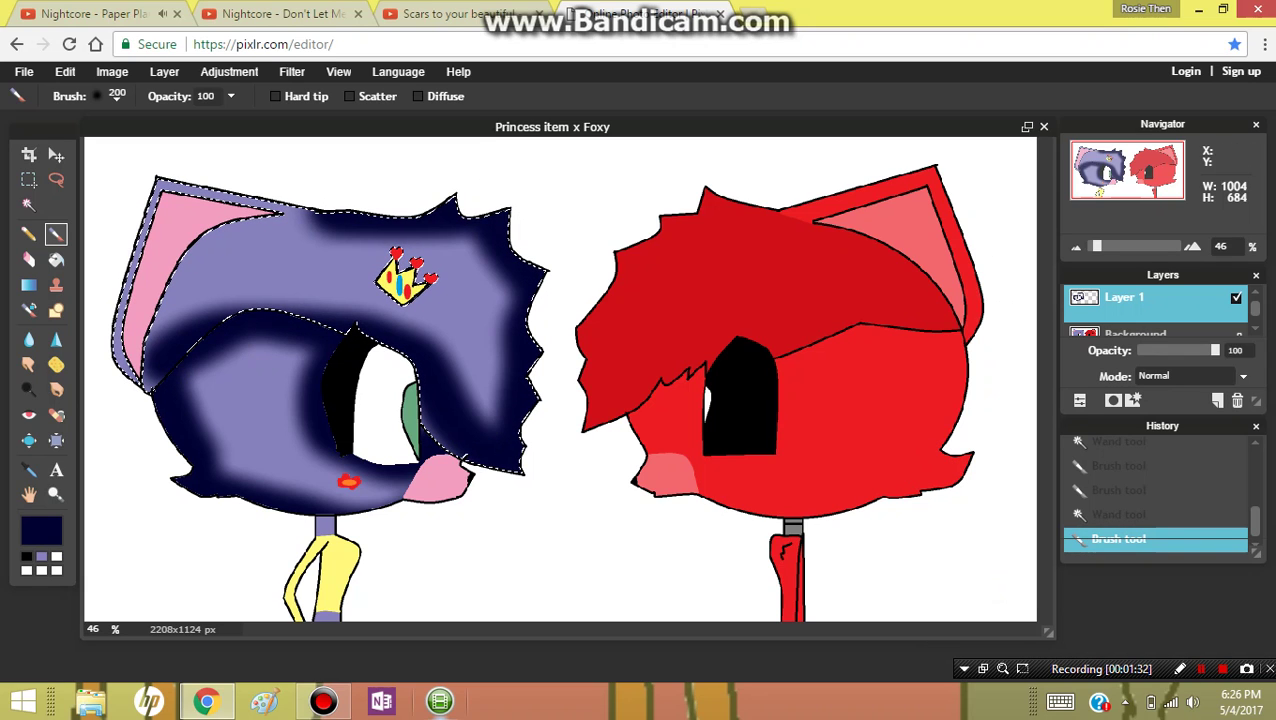
- Select the purple fox's pink inner ear on the Background layer with the Wand tool
click(1135, 334)
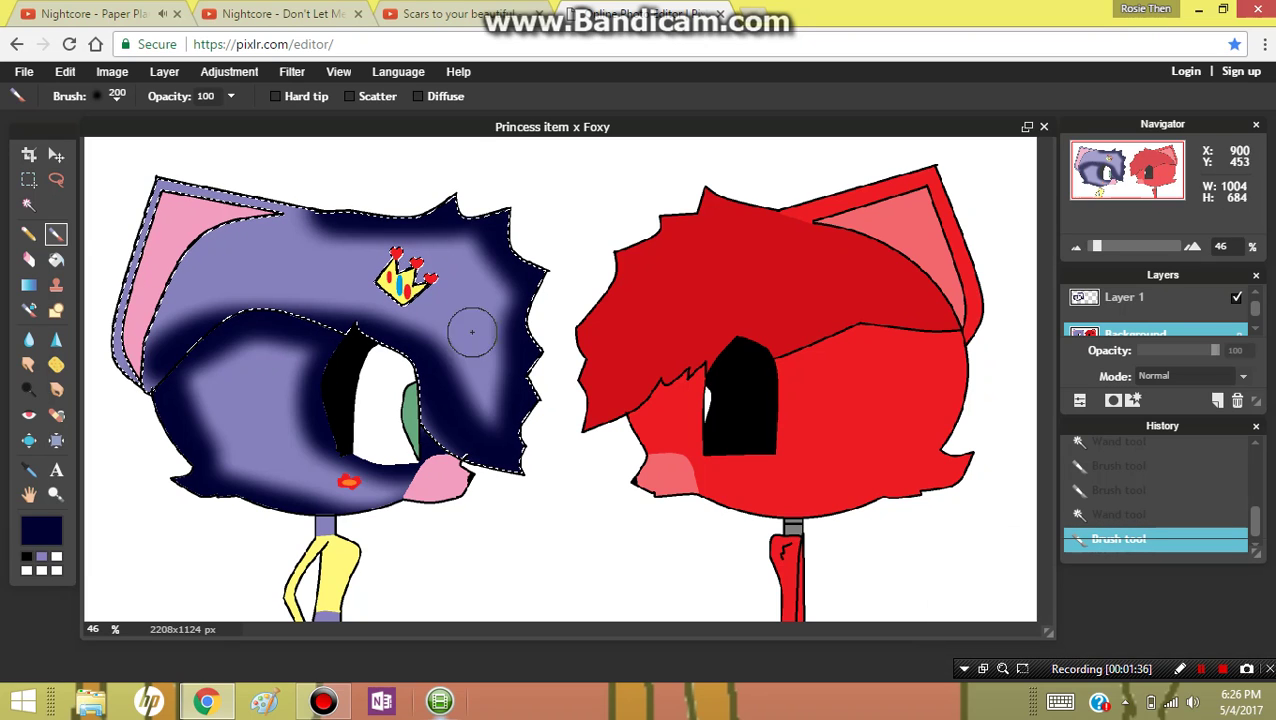
click(29, 205)
click(170, 238)
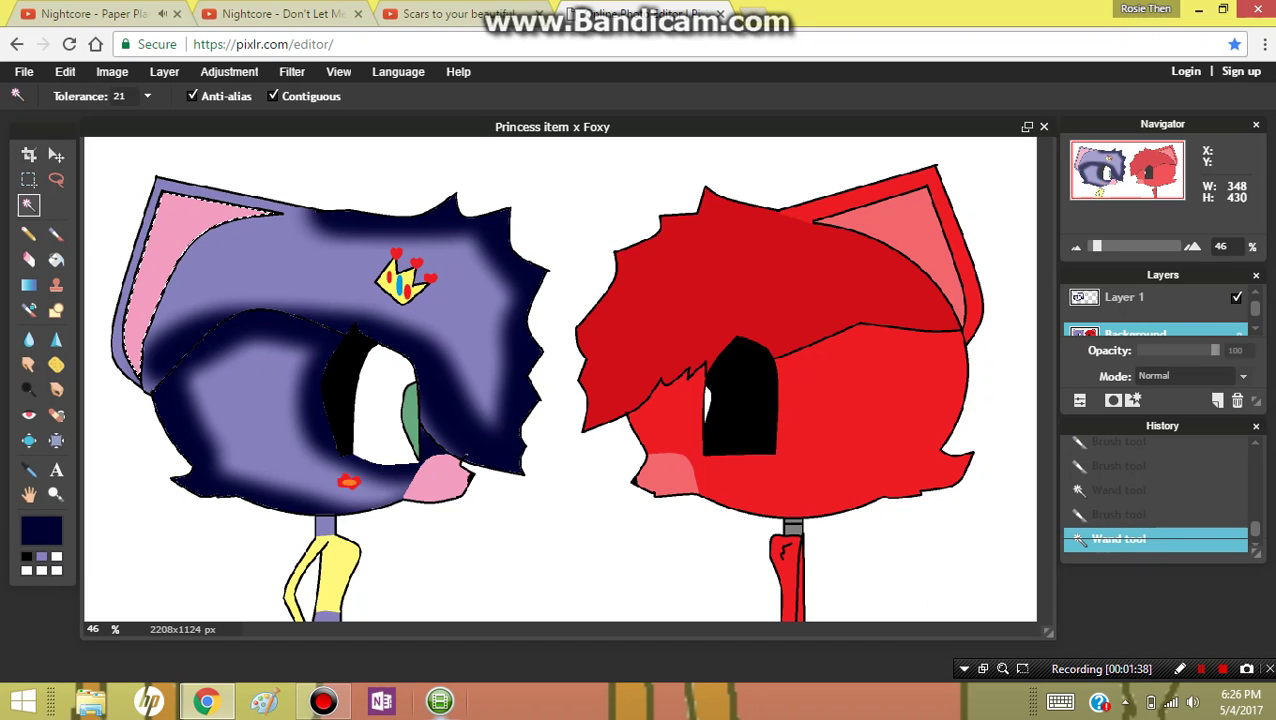
- Set the paint color to dark pink 6e0730 and brush shading along the inner ear's outer and upper edges on Layer 1
click(1140, 299)
click(29, 470)
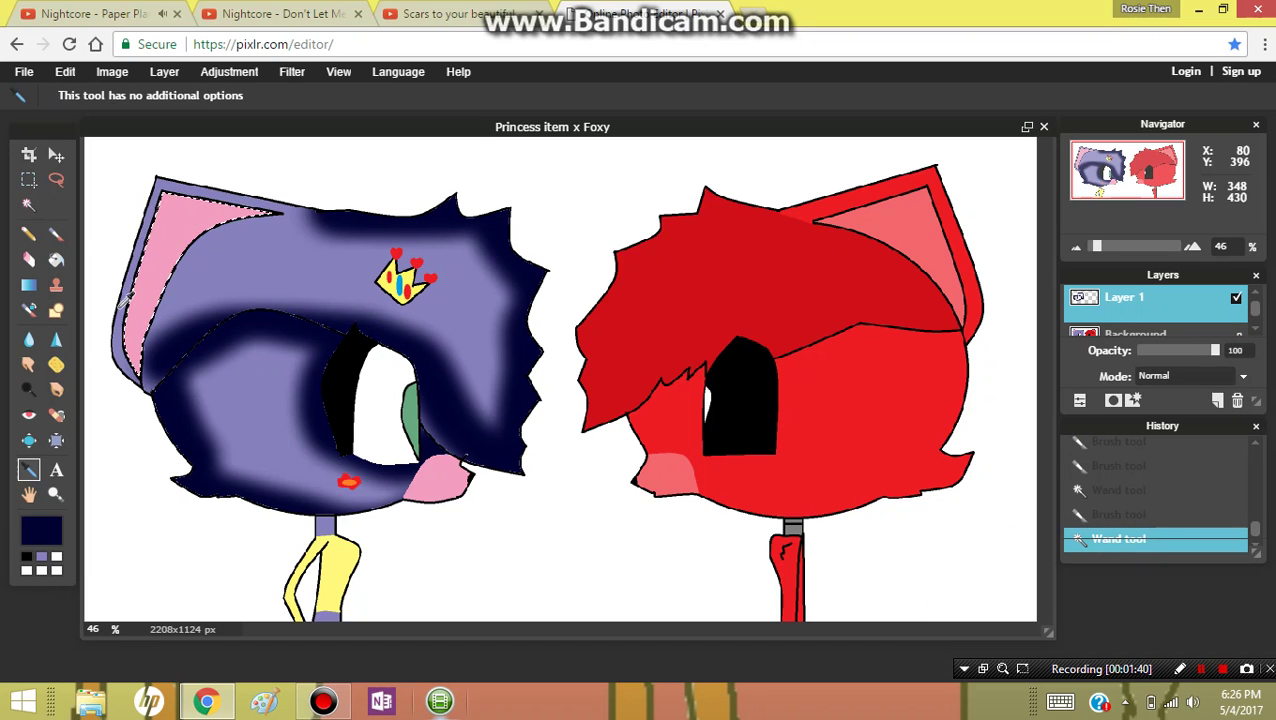
click(176, 256)
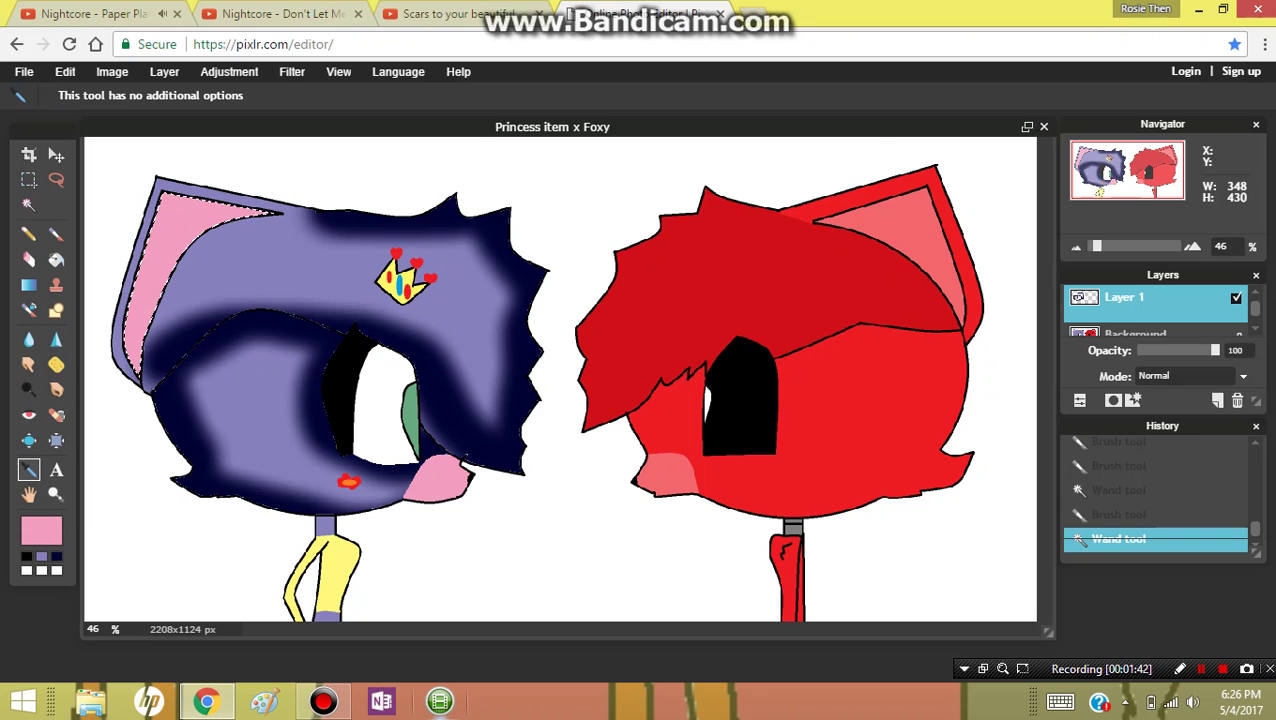
click(41, 531)
click(552, 328)
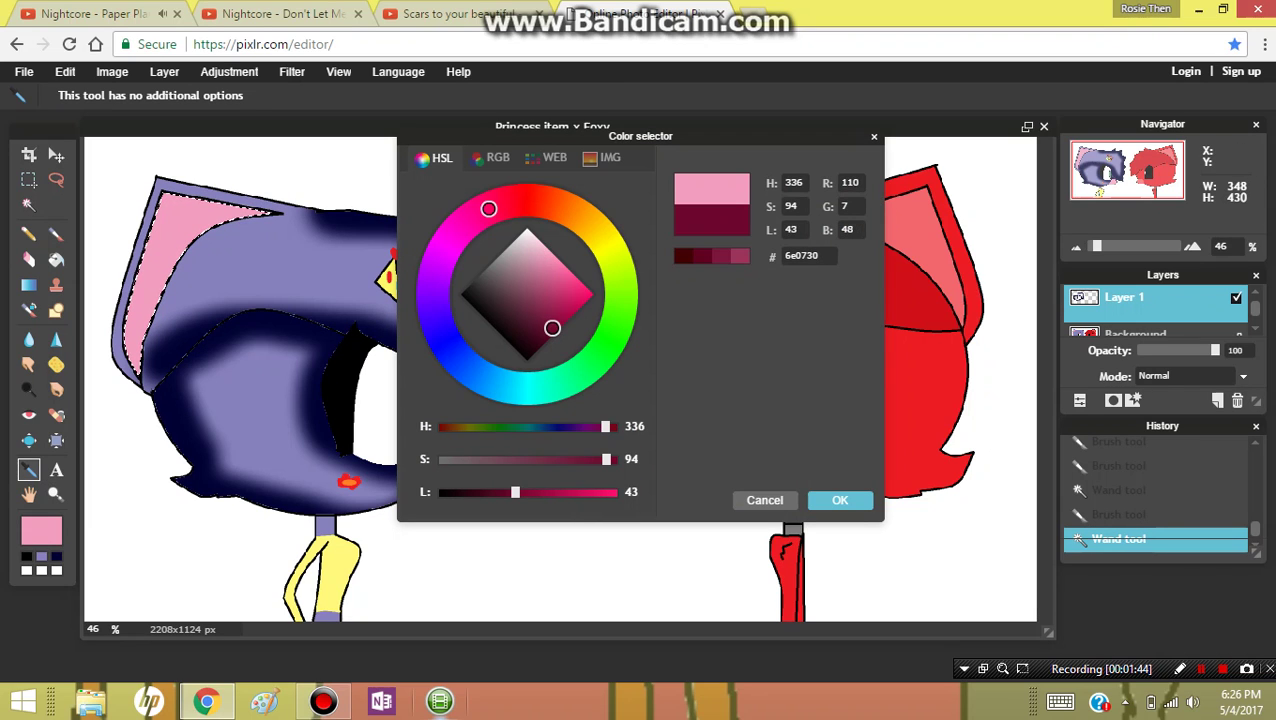
click(840, 500)
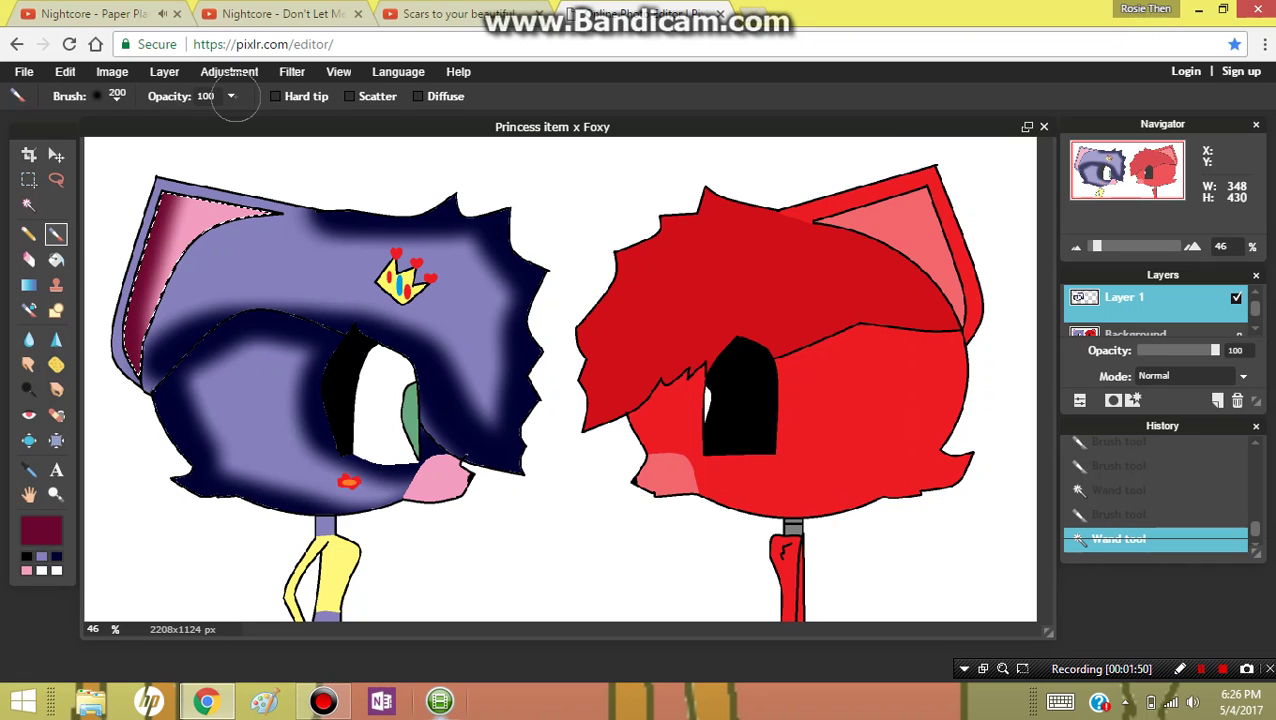
click(203, 141)
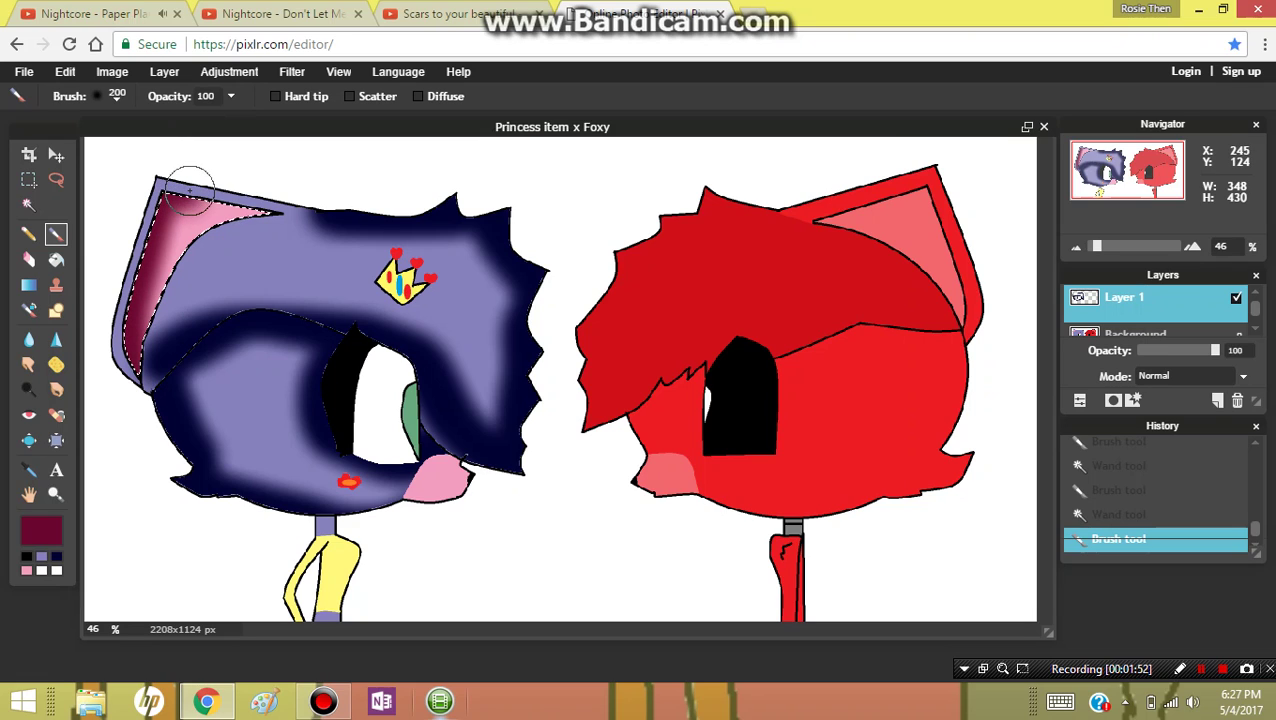
drag(368, 205, 370, 206)
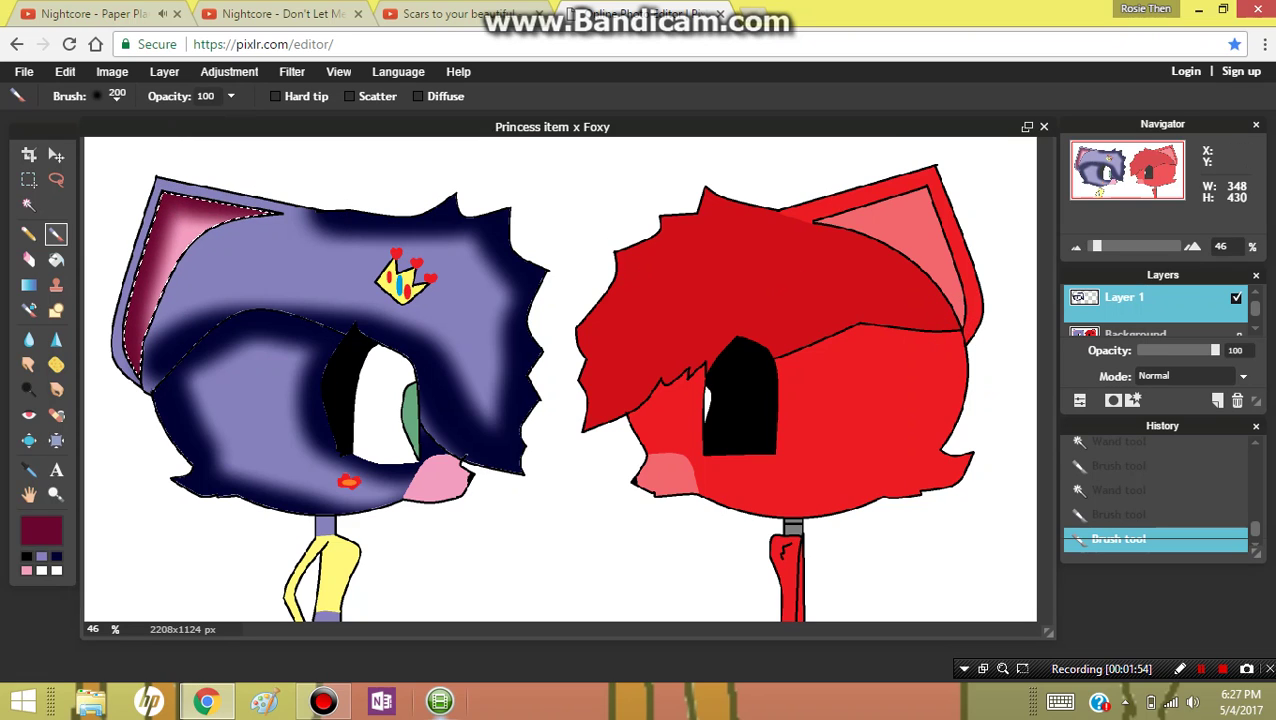
- Select the purple fox's green iris on the Background layer with the Wand tool, then make Layer 1 active
click(1136, 333)
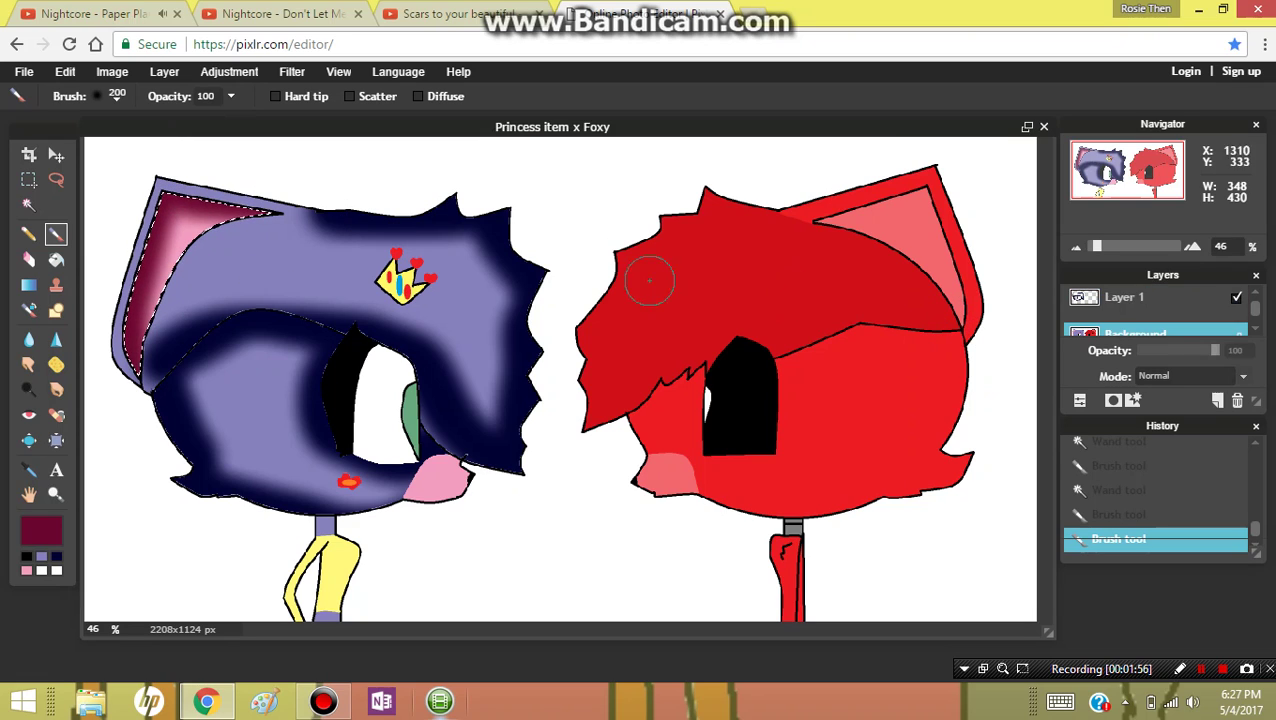
click(29, 205)
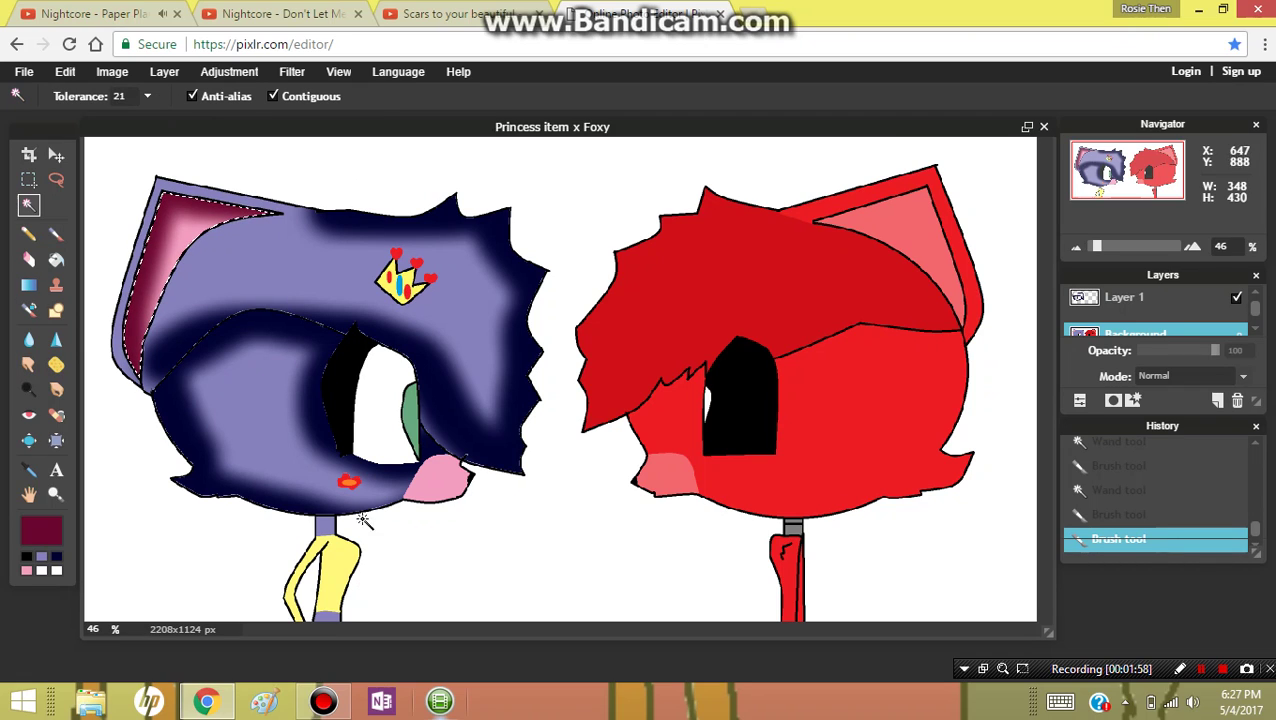
click(413, 411)
click(1145, 298)
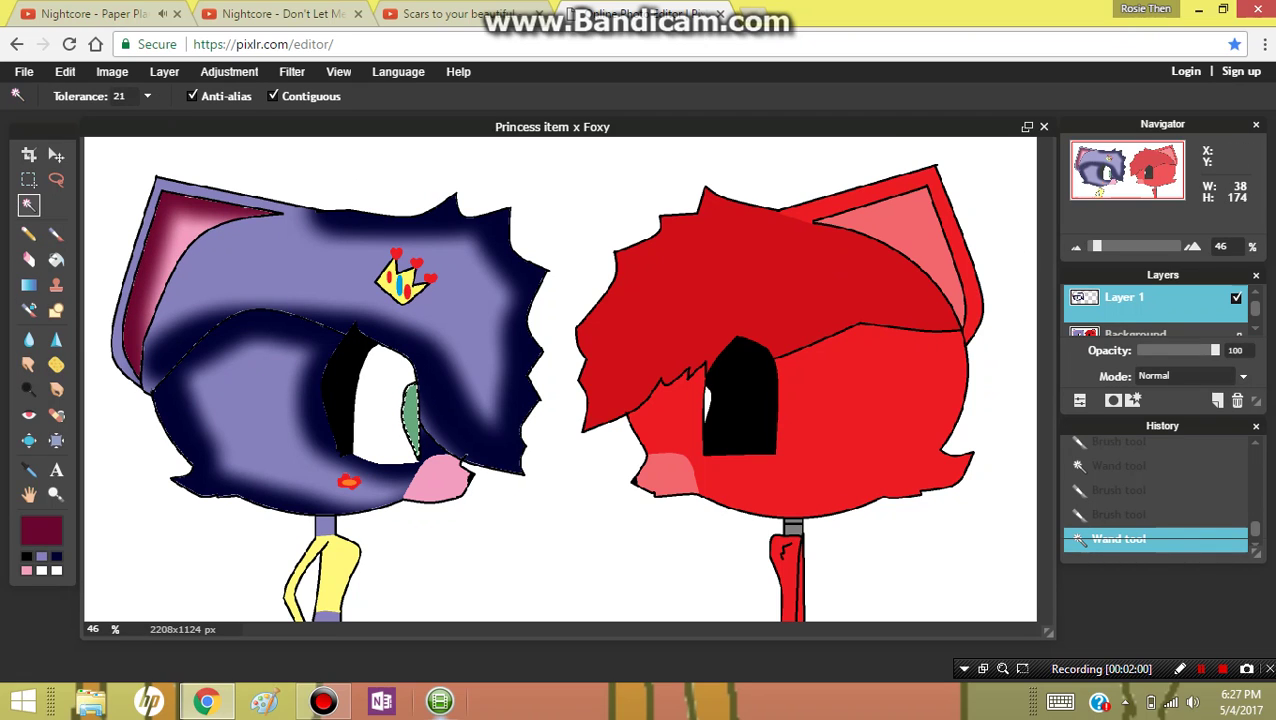
- Sample the iris green and darken the paint color to 003011
click(29, 469)
click(410, 414)
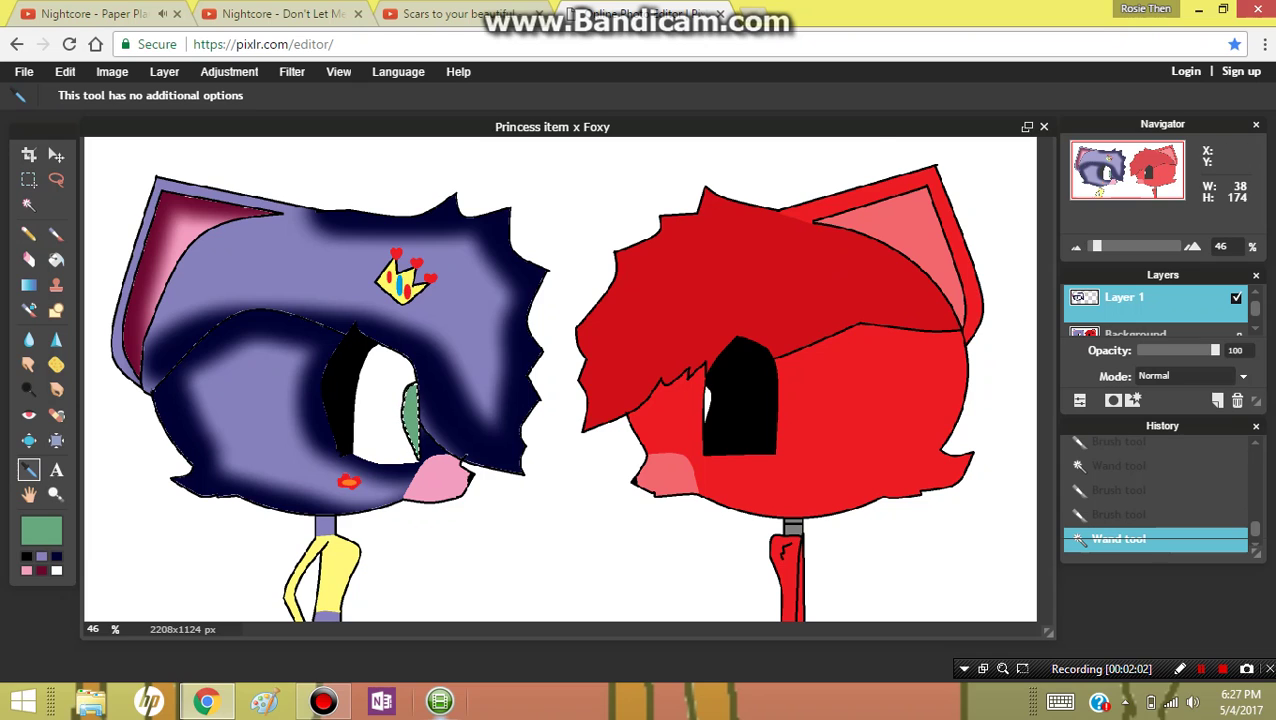
click(41, 530)
drag(529, 276, 539, 347)
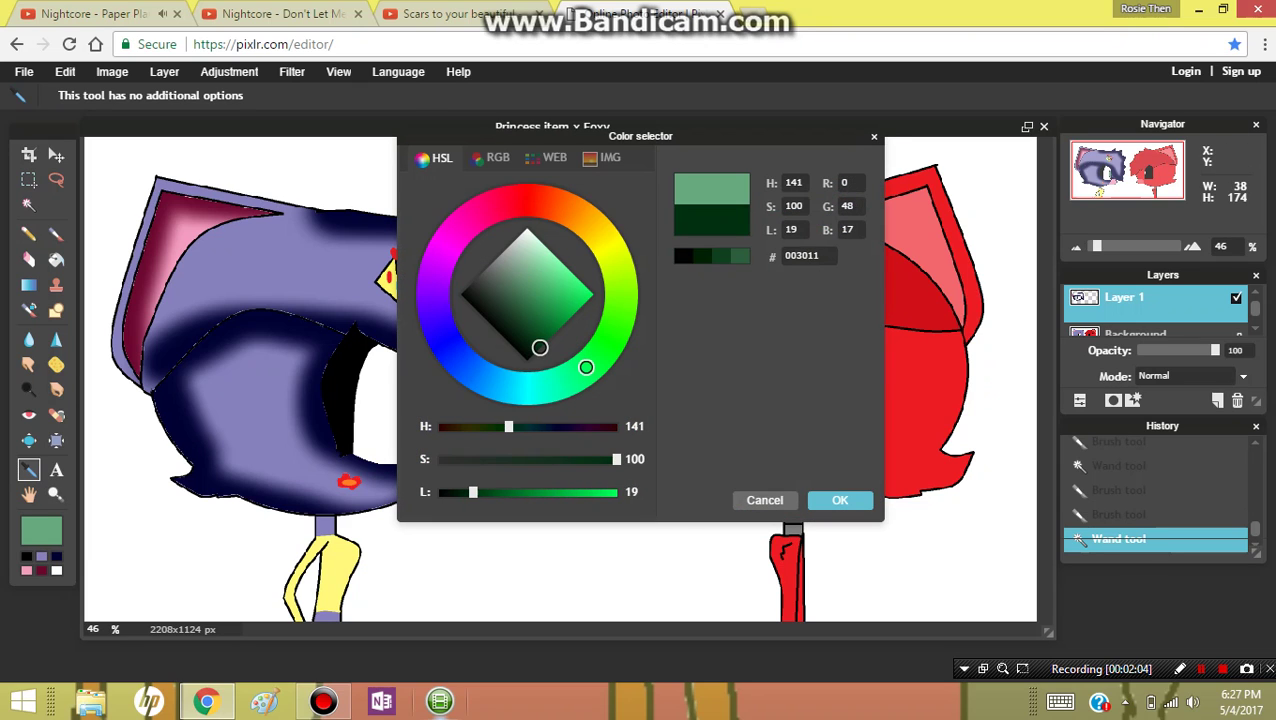
click(840, 500)
- Brush dark green shading over the selected iris on Layer 1 and clear the selection
key(b)
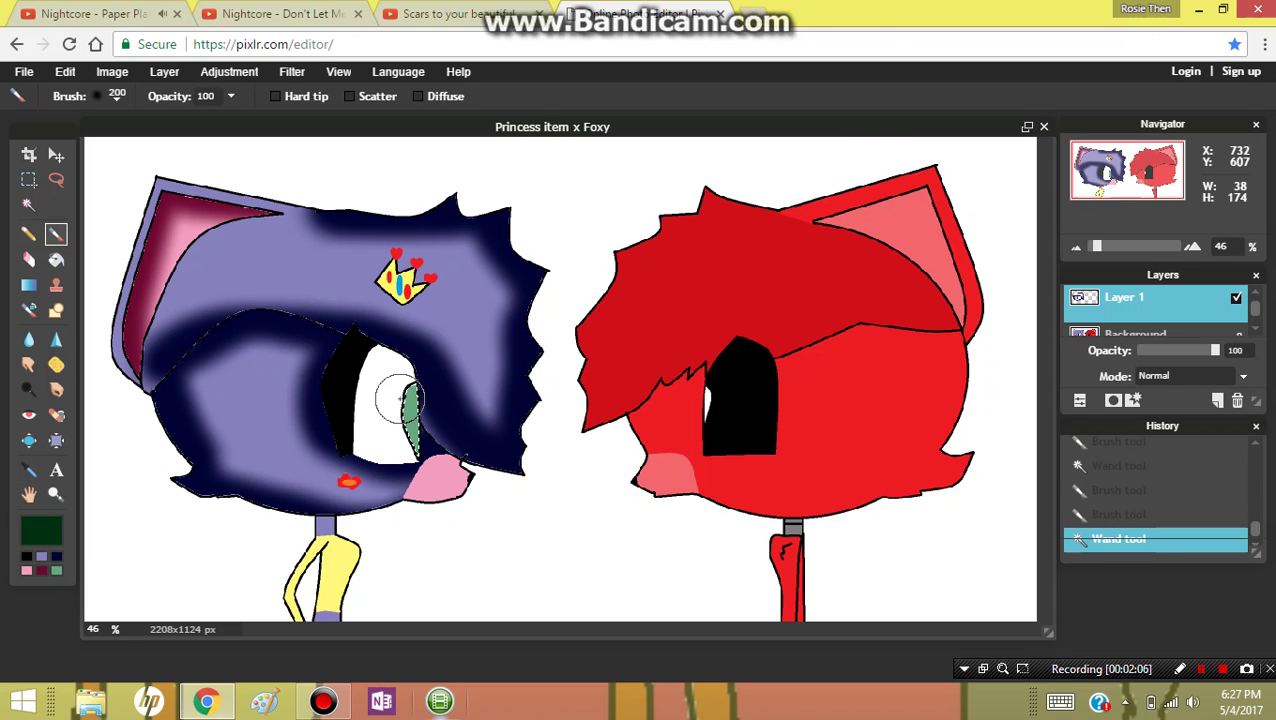
drag(398, 400, 453, 400)
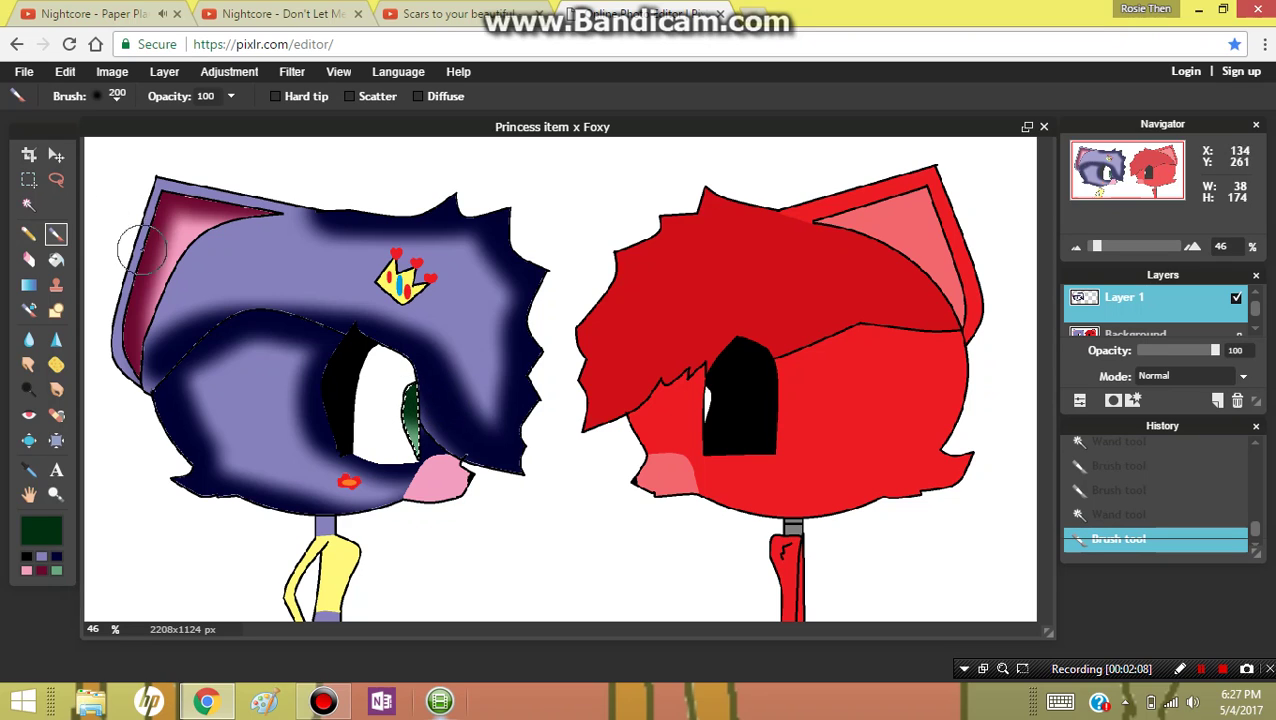
key(l)
key(ctrl+d)
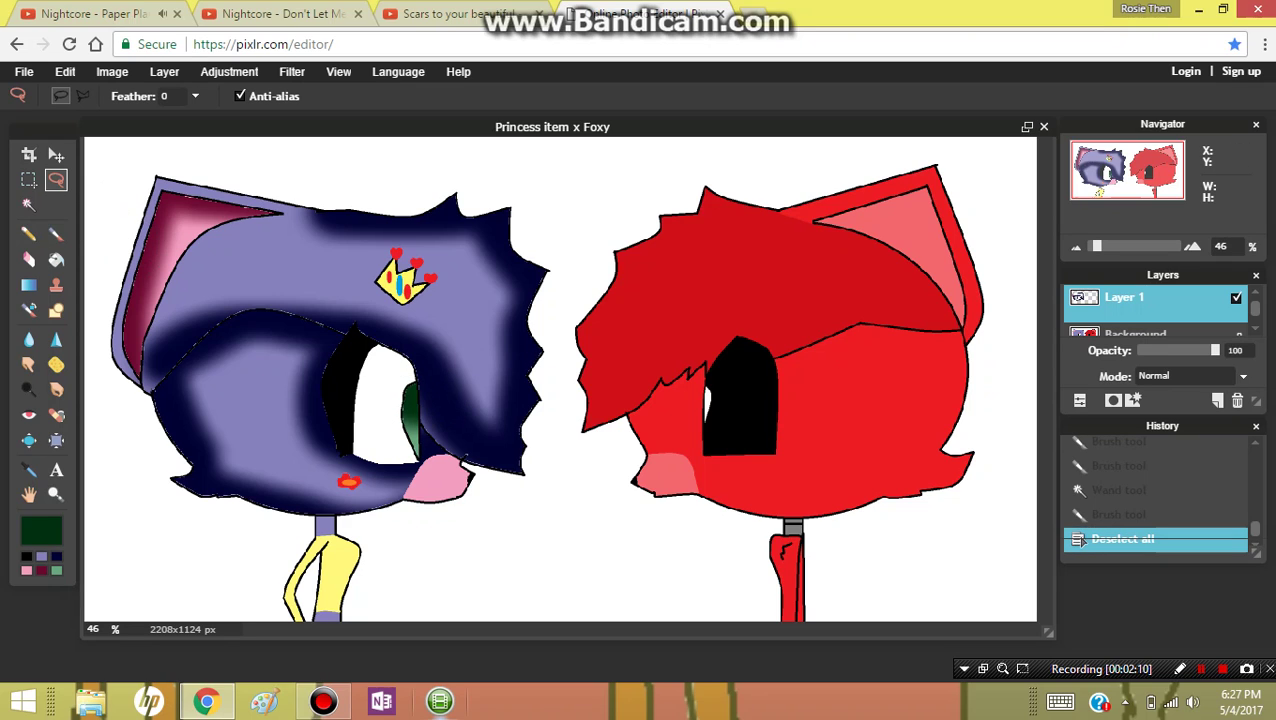
- Select the red fox's face on the Background layer with the Wand tool
click(1136, 332)
key(w)
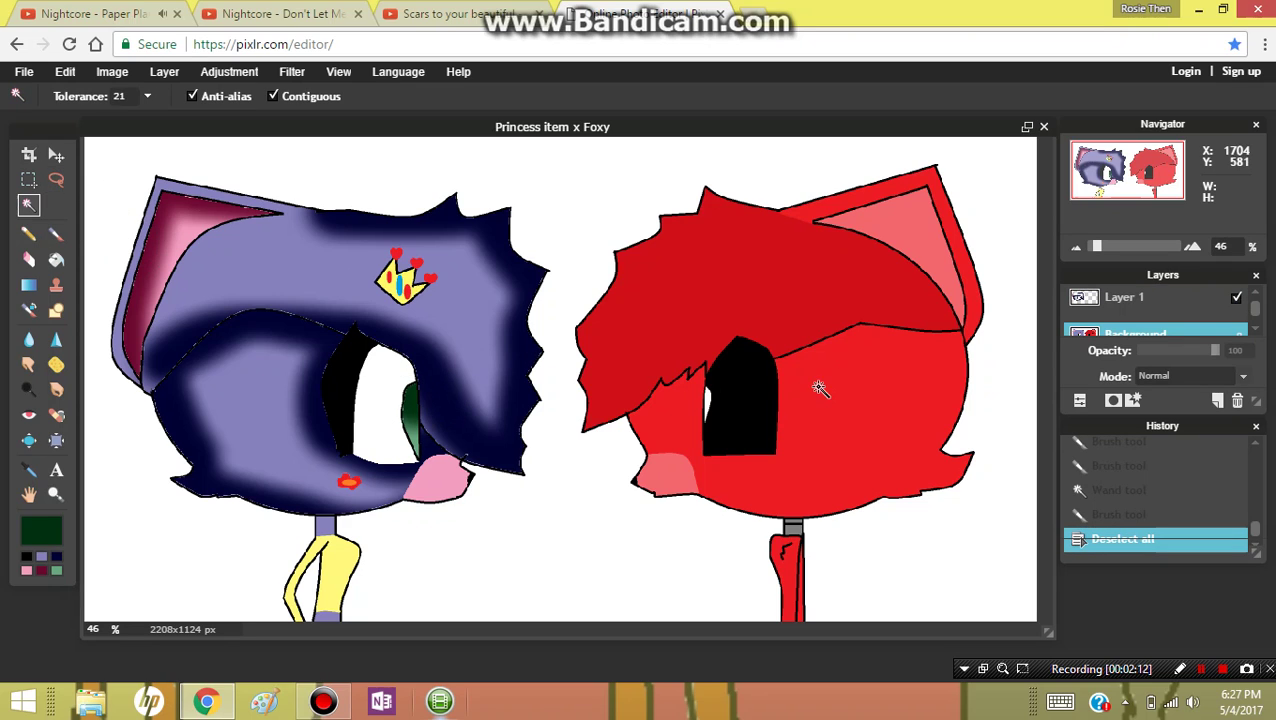
click(822, 388)
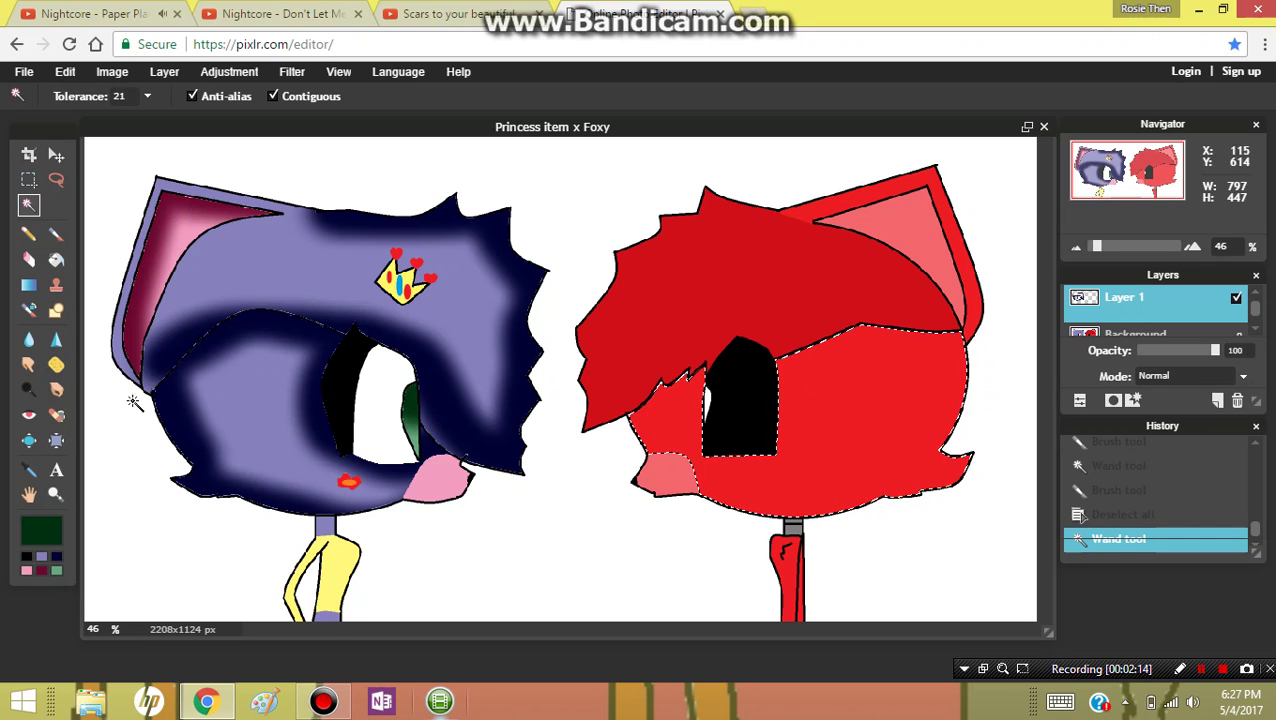
- Sample the red fox's face color and darken the paint color to 3d0002
click(29, 469)
click(850, 464)
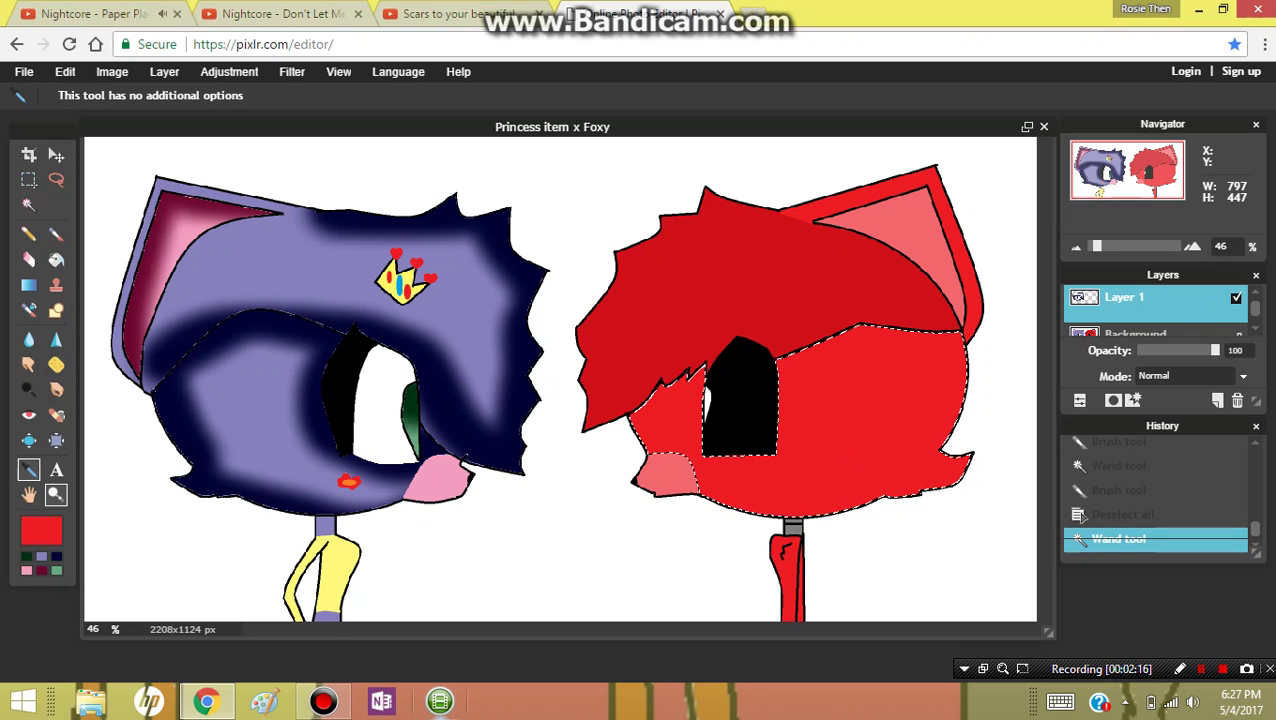
click(41, 530)
drag(580, 292, 543, 344)
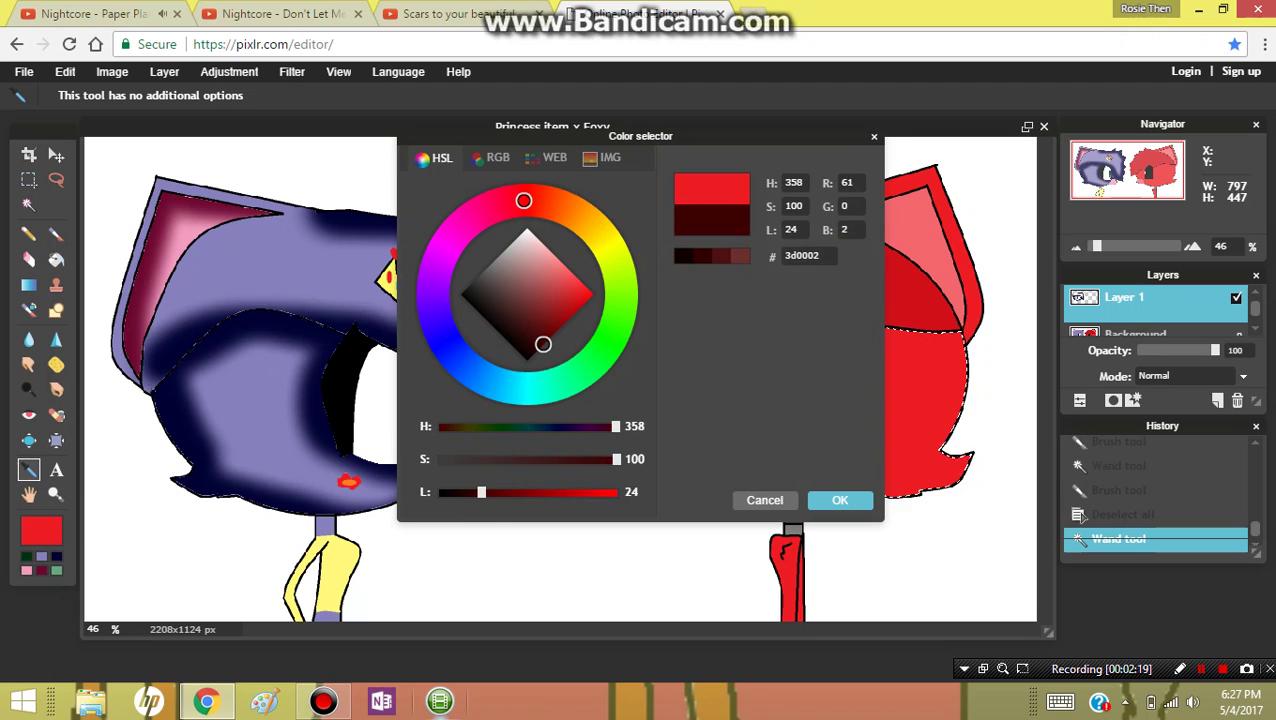
click(840, 500)
- Brush dark red shading under the hair and around the outer and lower edges of the red fox's face on Layer 1
click(56, 234)
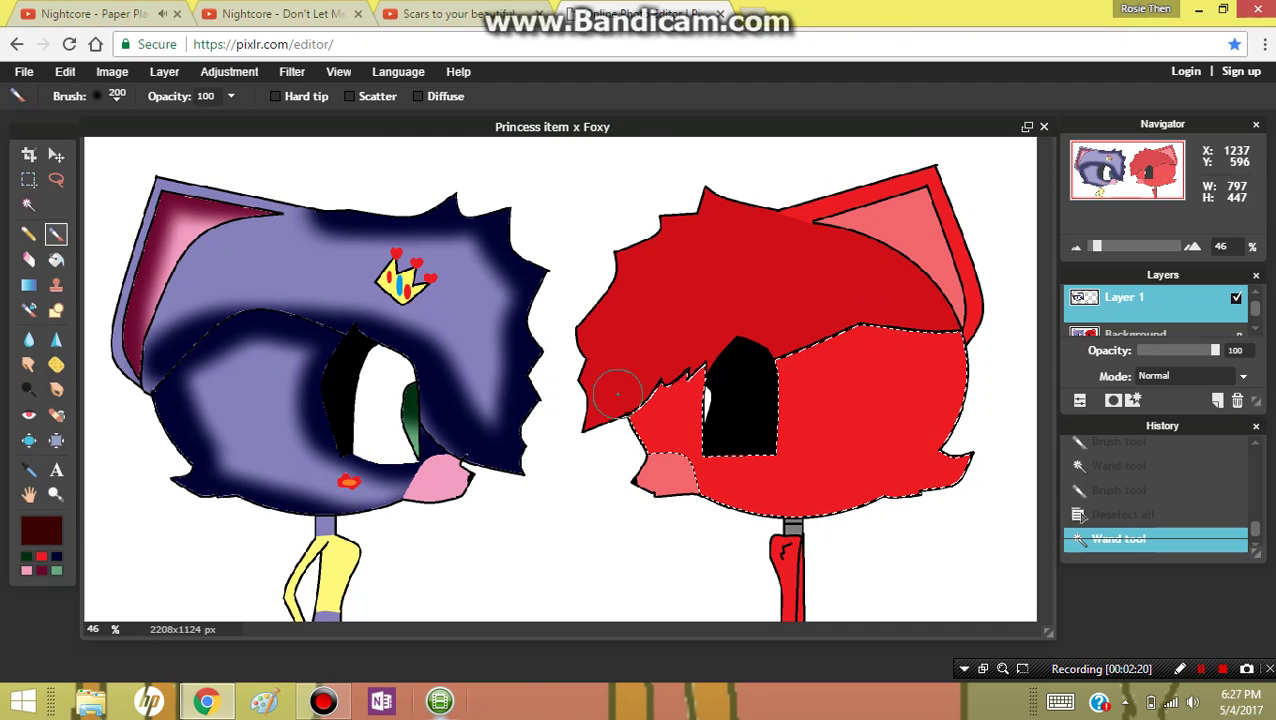
drag(655, 402, 732, 370)
mouse_move(604, 434)
mouse_down()
mouse_move(728, 389)
mouse_move(768, 359)
mouse_up()
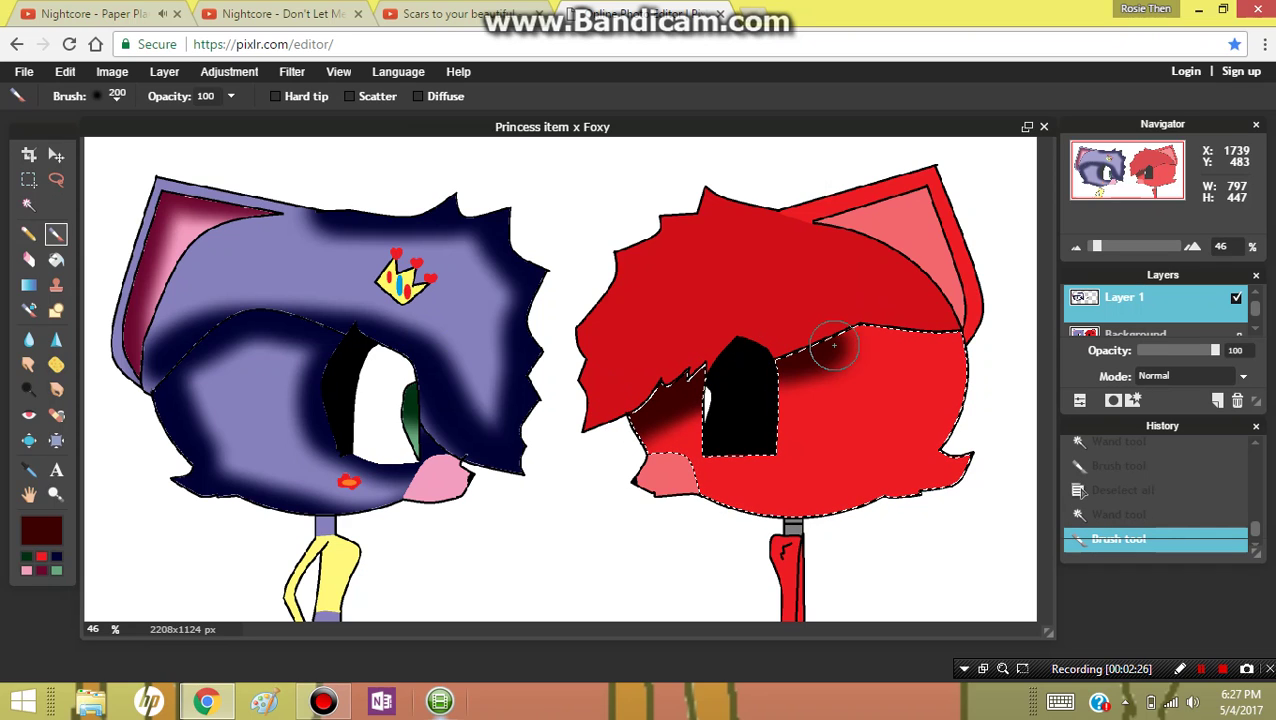
mouse_move(1033, 336)
mouse_down()
mouse_move(958, 322)
mouse_move(957, 427)
mouse_move(940, 470)
mouse_move(900, 507)
mouse_move(735, 521)
mouse_move(706, 515)
mouse_move(645, 465)
mouse_up()
- Select the red fox's hair area on the Background layer with the Wand tool and return to Layer 1
click(1135, 333)
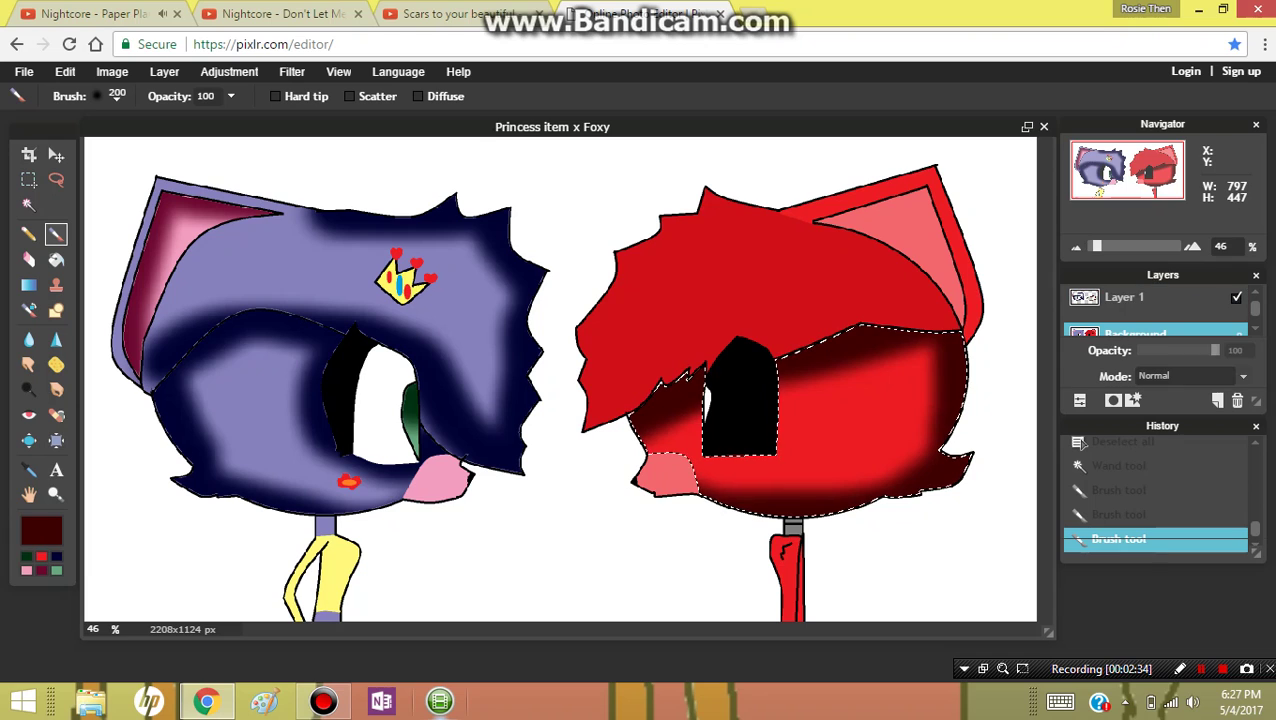
click(28, 204)
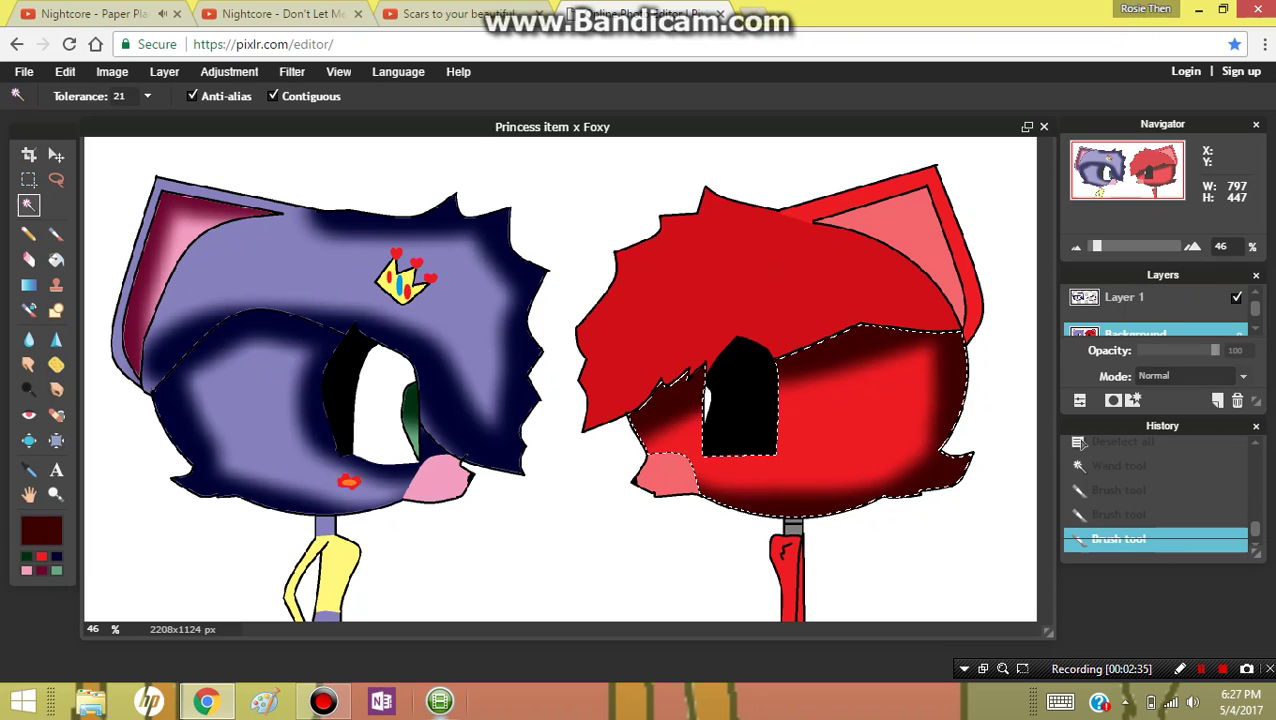
click(725, 258)
click(1124, 297)
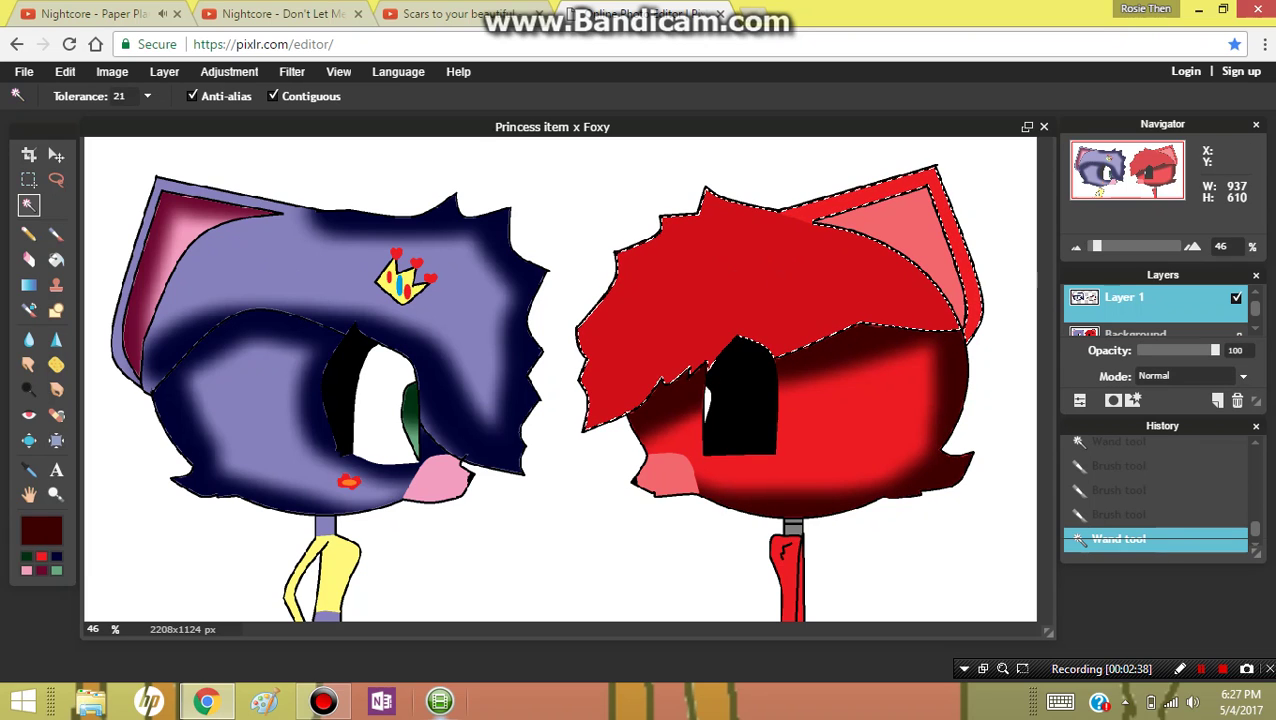
- Sample the red fox's hair color and darken the paint color to 450000
click(28, 494)
click(28, 469)
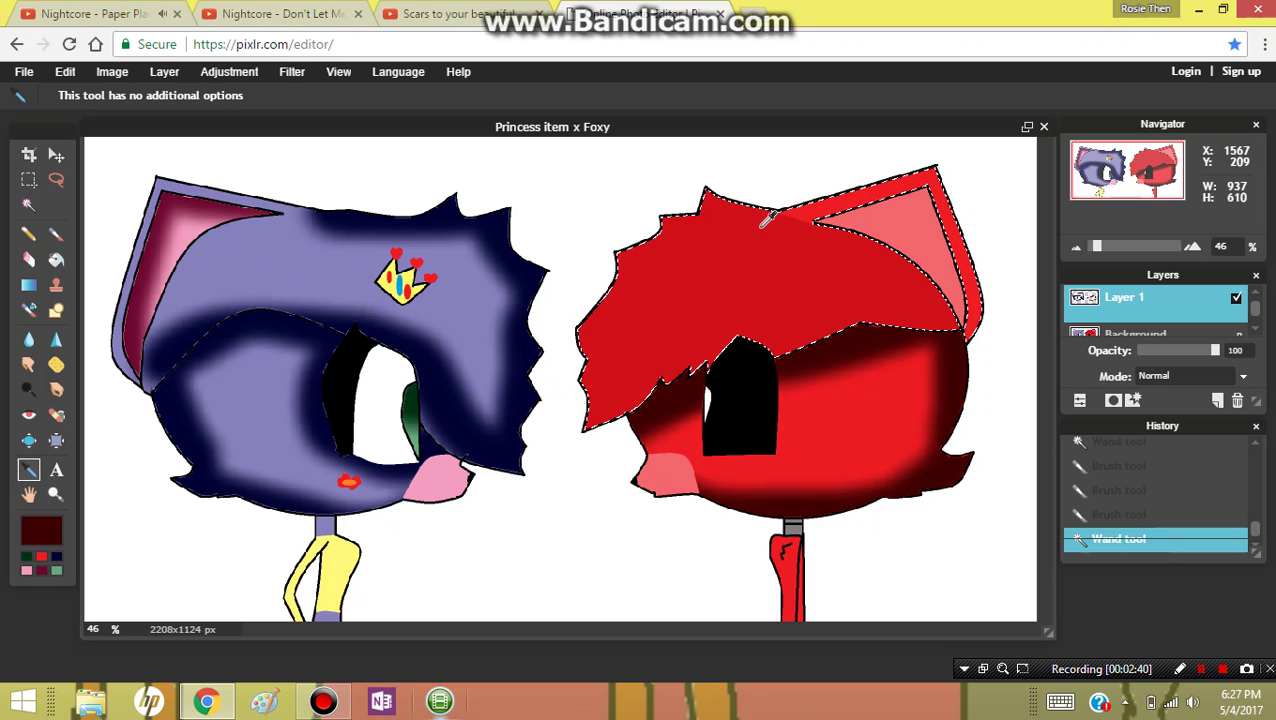
click(41, 556)
click(41, 531)
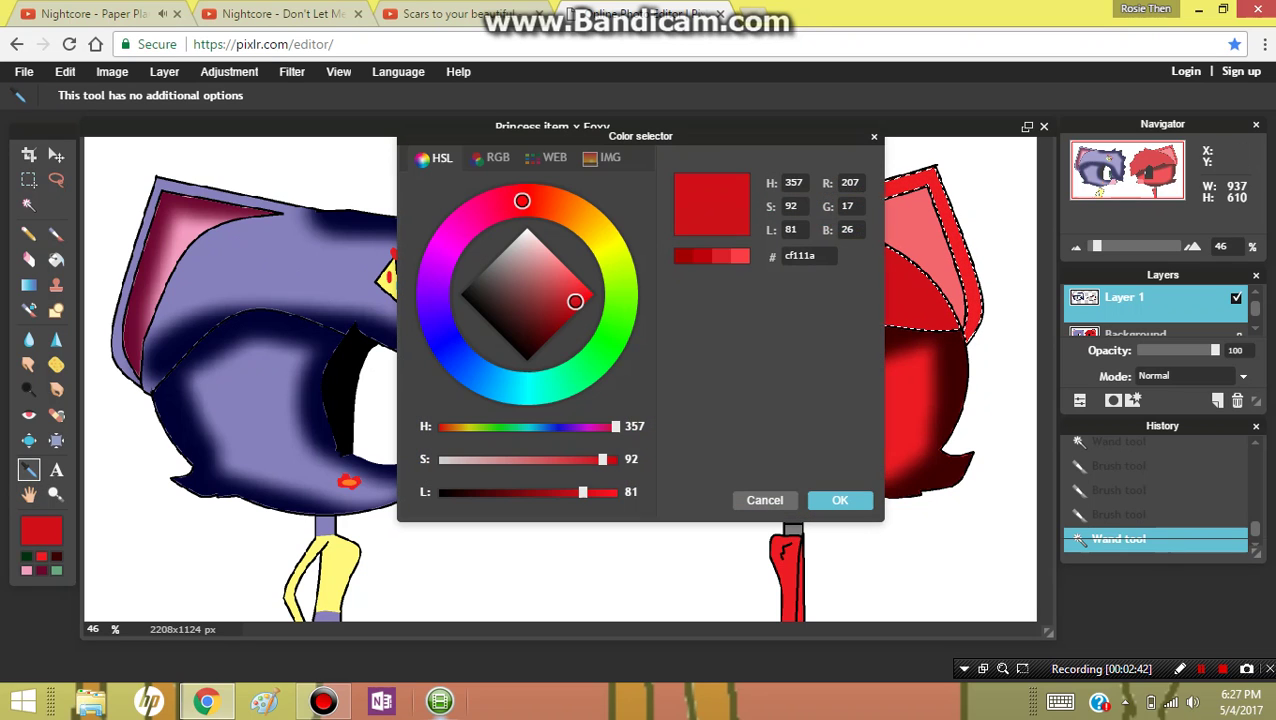
click(683, 256)
click(683, 256)
click(683, 256)
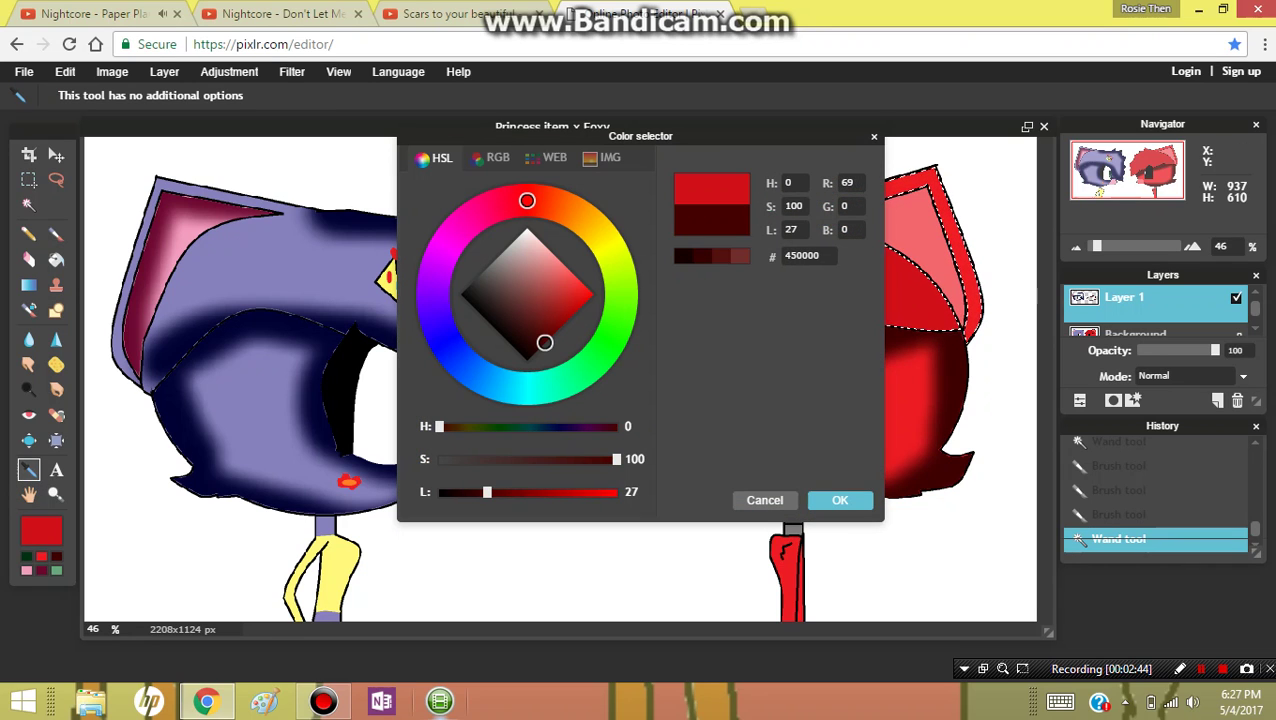
click(840, 500)
- Brush dark red shading along the edges of the red fox's hair on Layer 1 and clear the selection
click(56, 233)
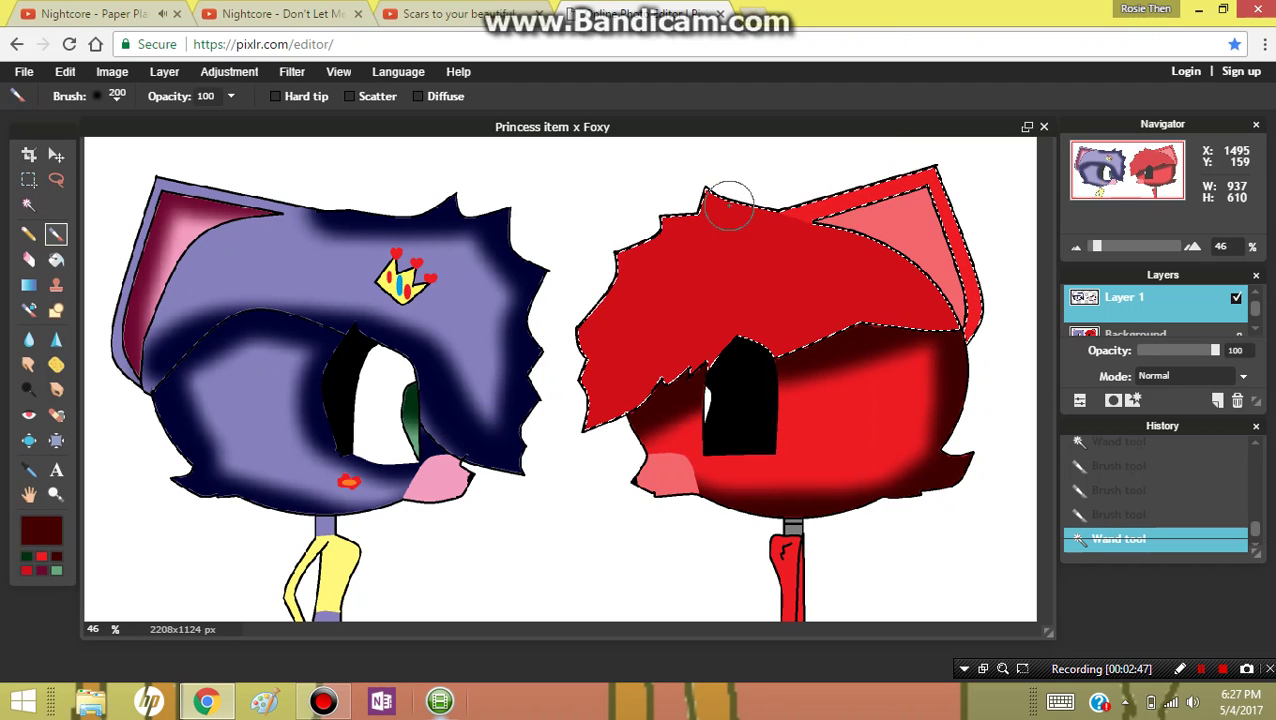
mouse_move(815, 205)
mouse_down()
mouse_move(666, 208)
mouse_move(595, 322)
mouse_move(578, 390)
mouse_move(591, 414)
mouse_move(735, 352)
mouse_move(823, 336)
mouse_move(950, 346)
mouse_up()
click(56, 179)
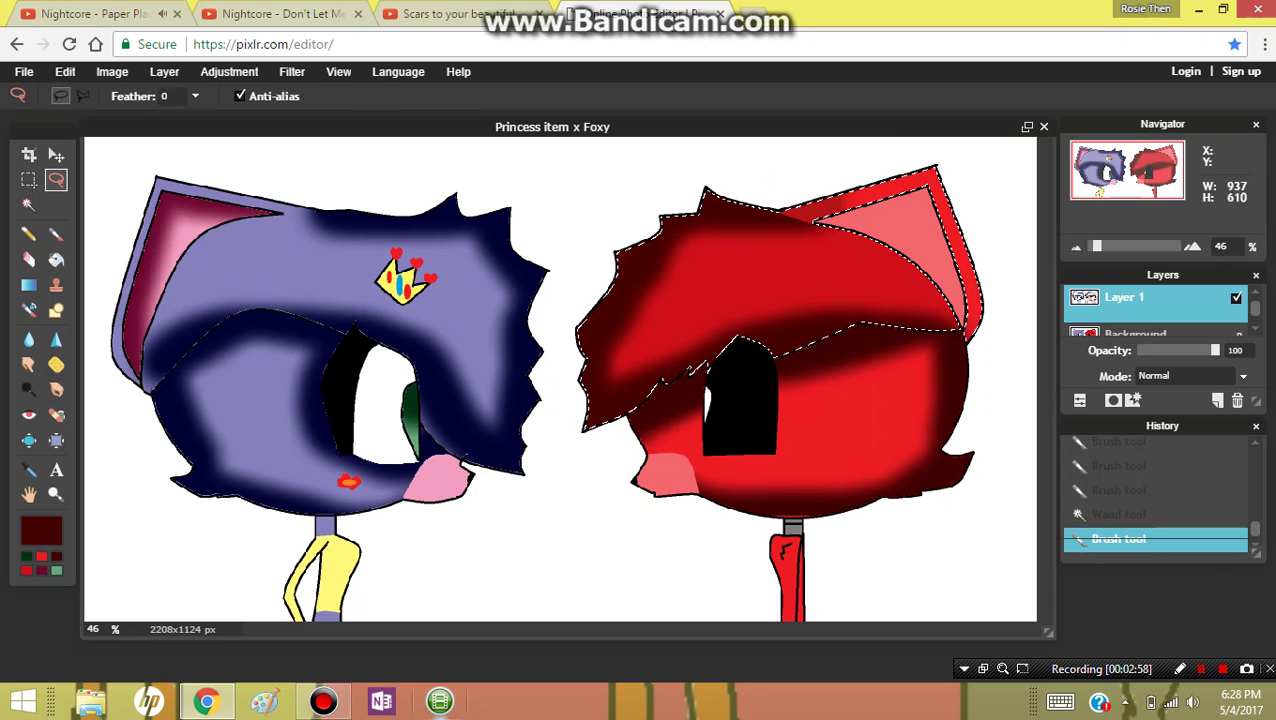
click(469, 395)
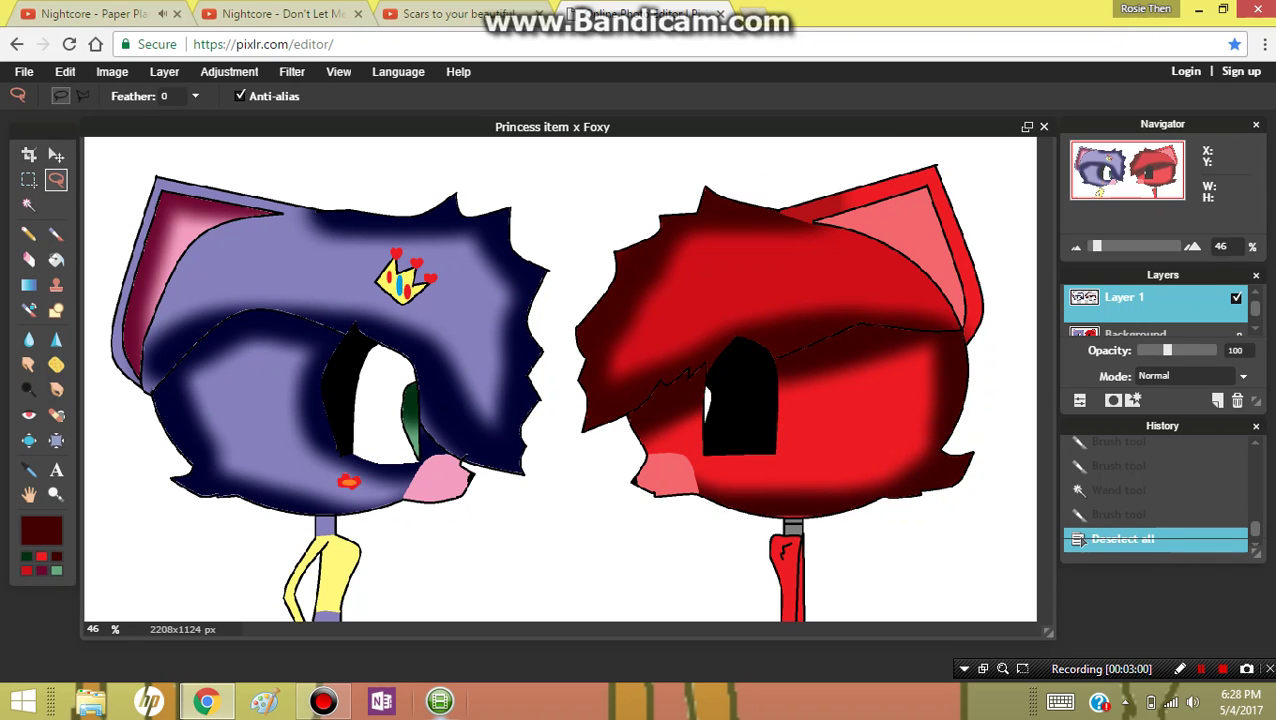
- Lower the opacity of Layer 1 to 29 and add a new layer
drag(1167, 350, 1168, 350)
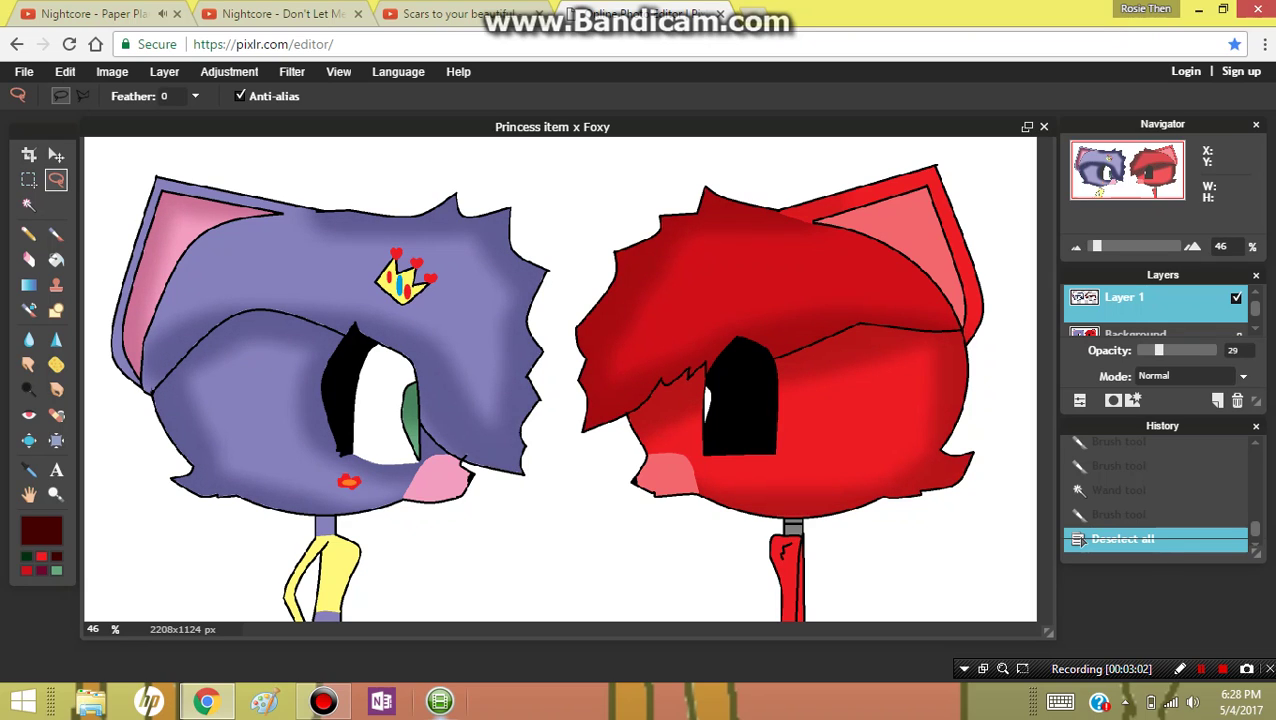
scroll(1156, 311, down, 1)
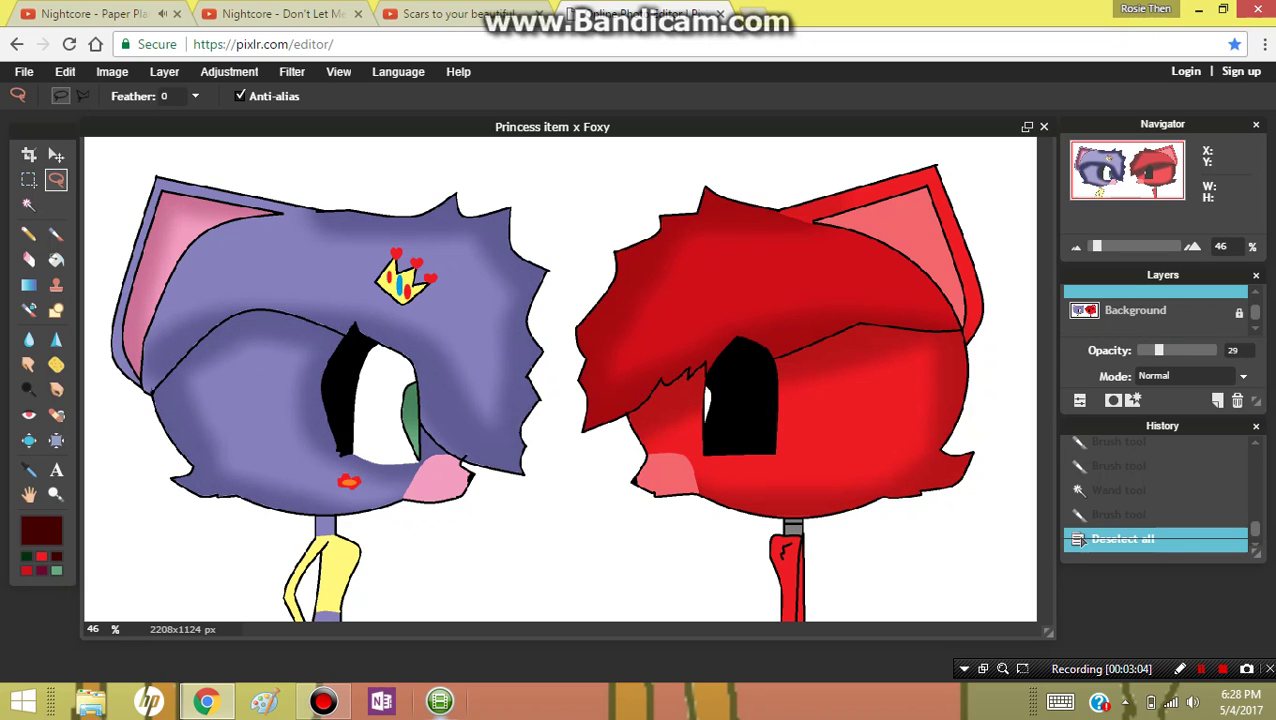
key(ctrl+shift+n)
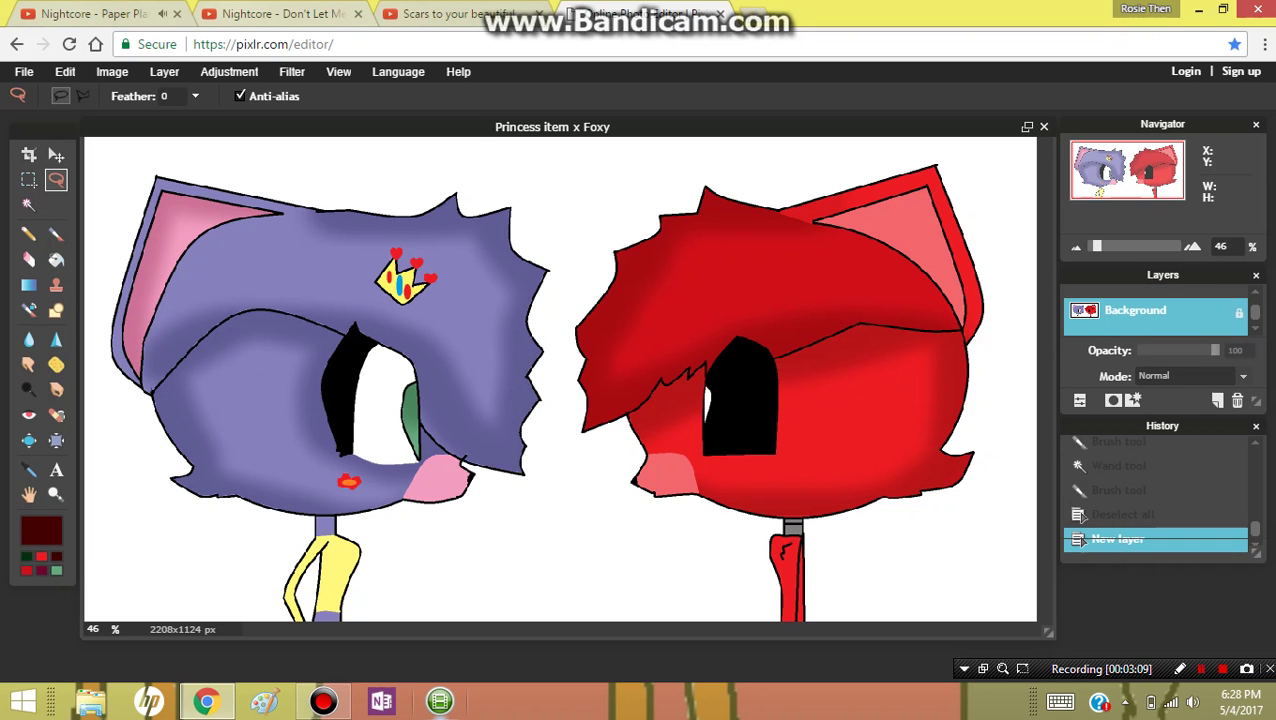
- Close the first YouTube song tab, start "Nightcore - Don't Let Me Down" and return to Pixlr Editor
click(177, 14)
click(78, 14)
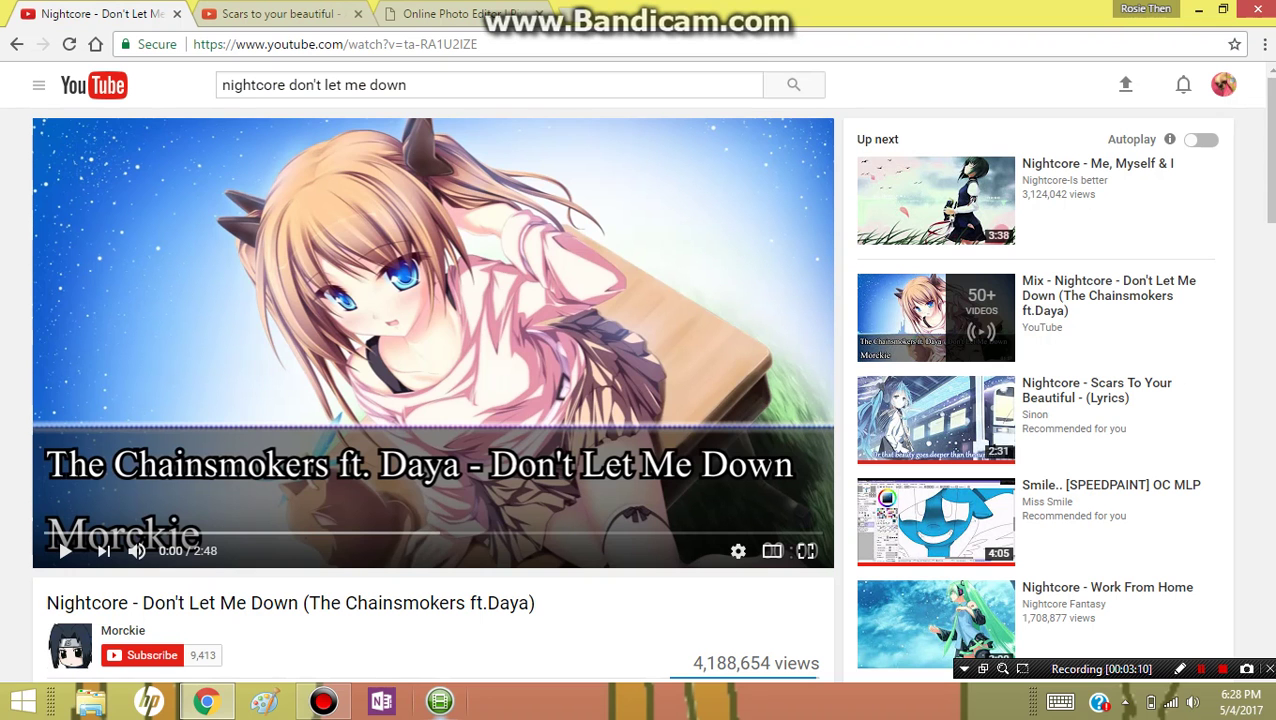
key(space)
click(456, 13)
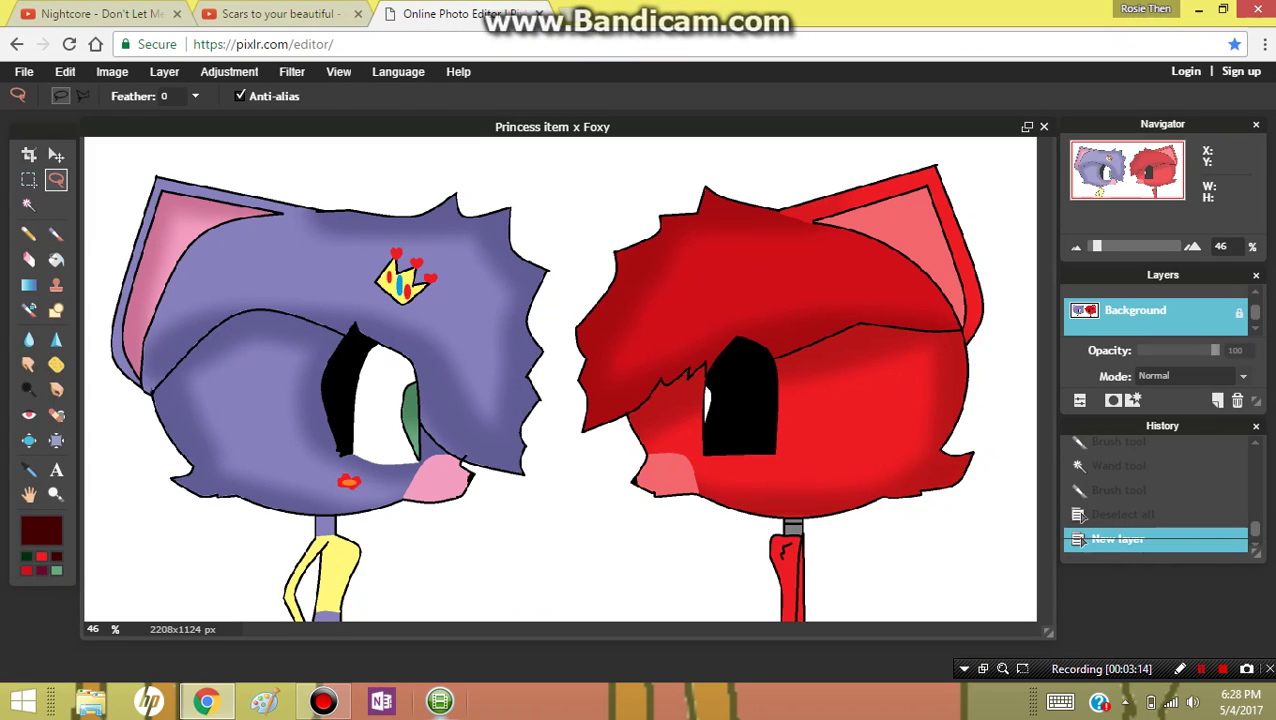
- Select the white area around both foxes on the Background layer with the Wand tool and make Layer 2 active
key(w)
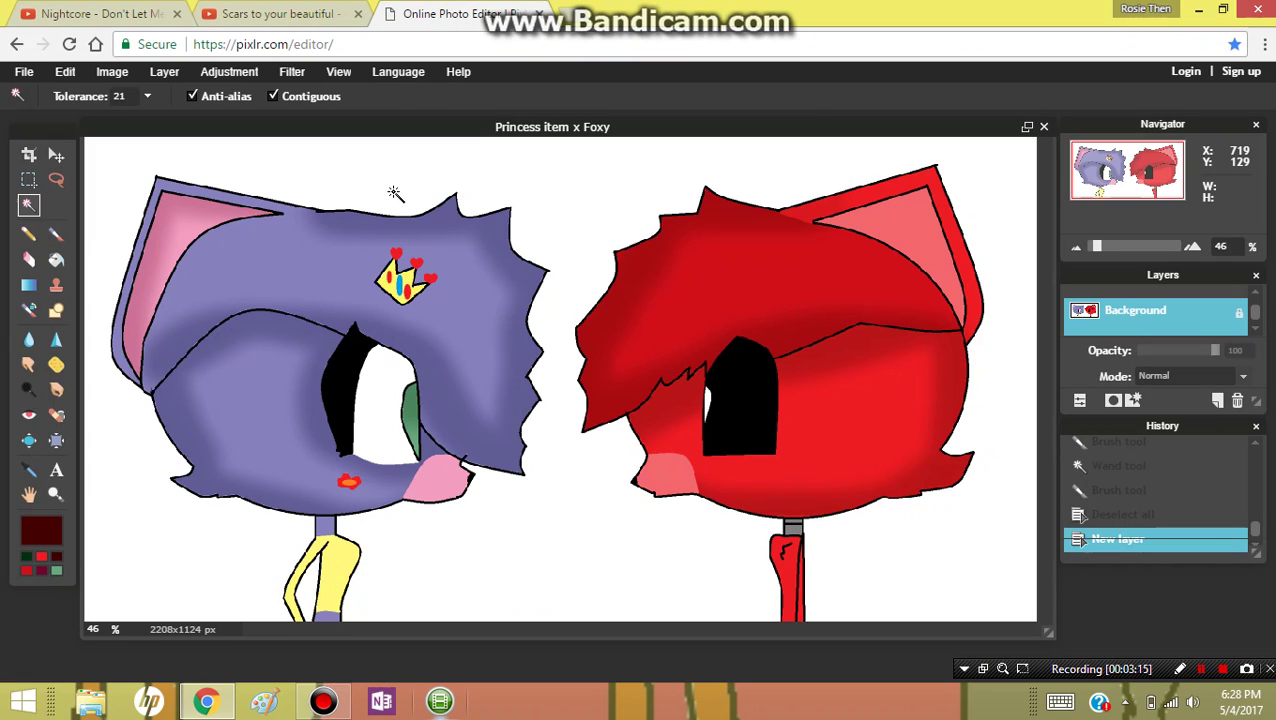
click(394, 193)
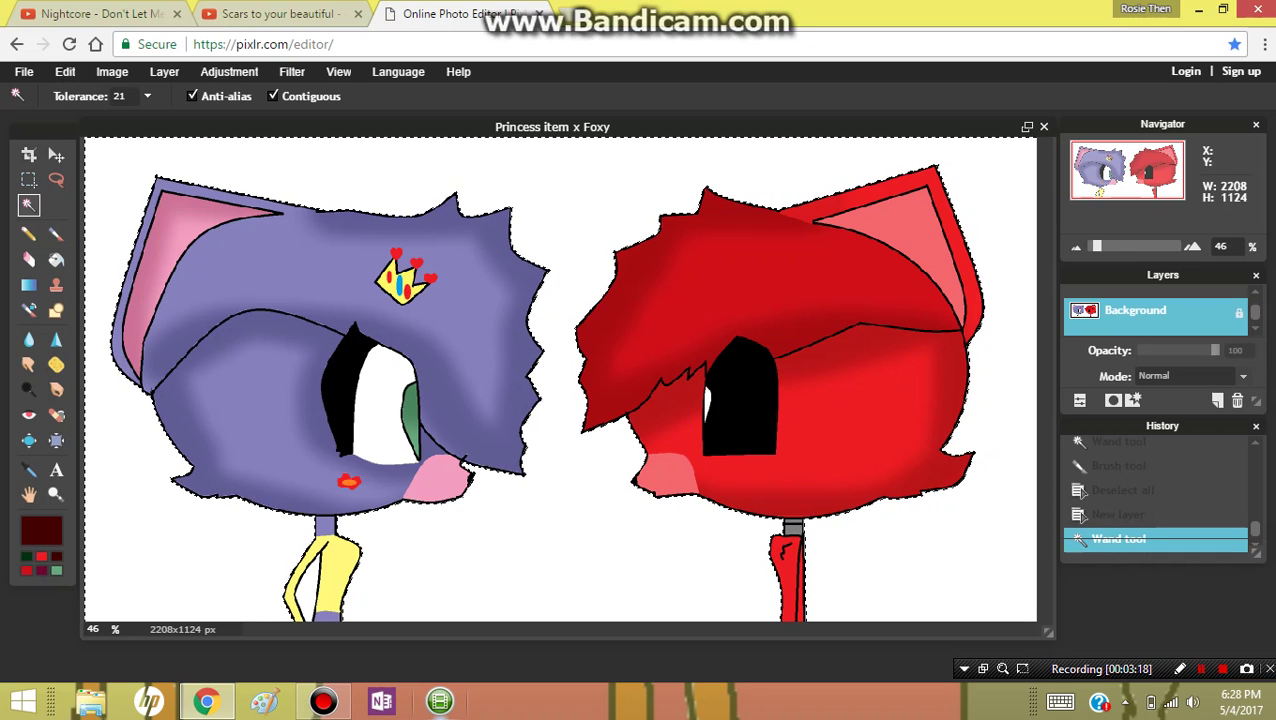
scroll(1150, 310, up, 3)
click(1150, 302)
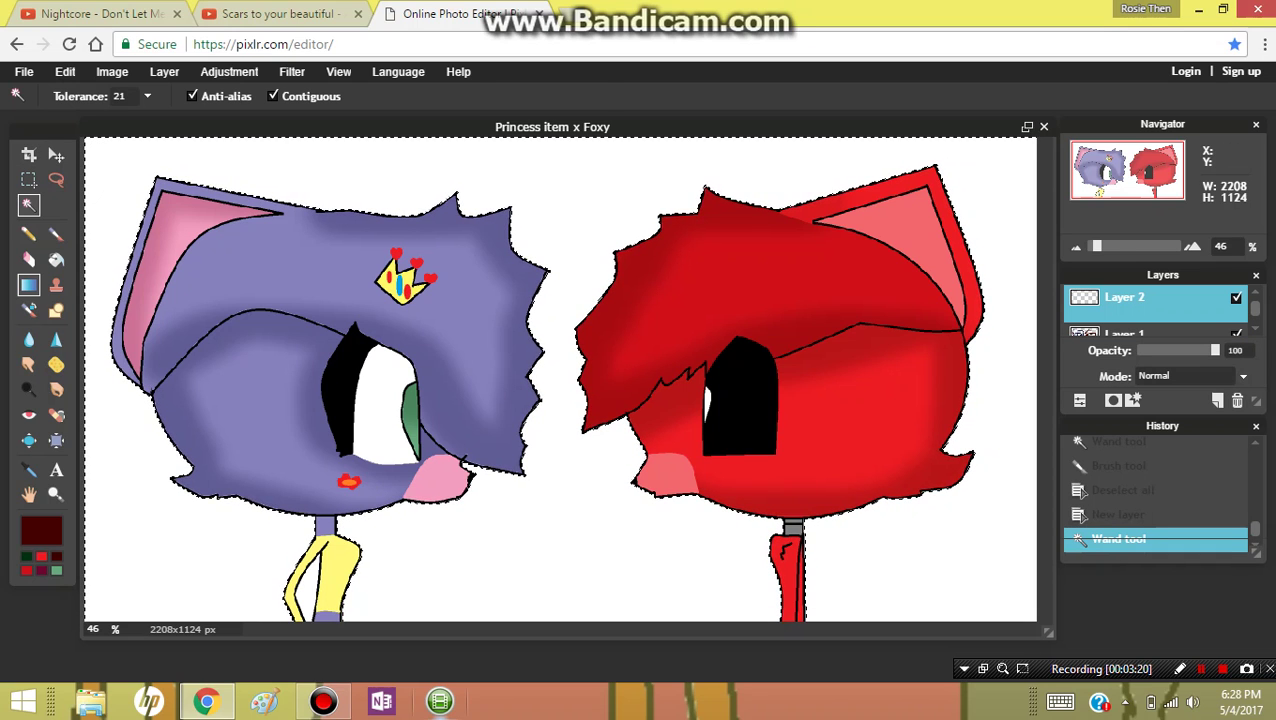
- Choose the Gradient tool, then check the song's playback on YouTube and return to Pixlr Editor
click(28, 285)
click(100, 14)
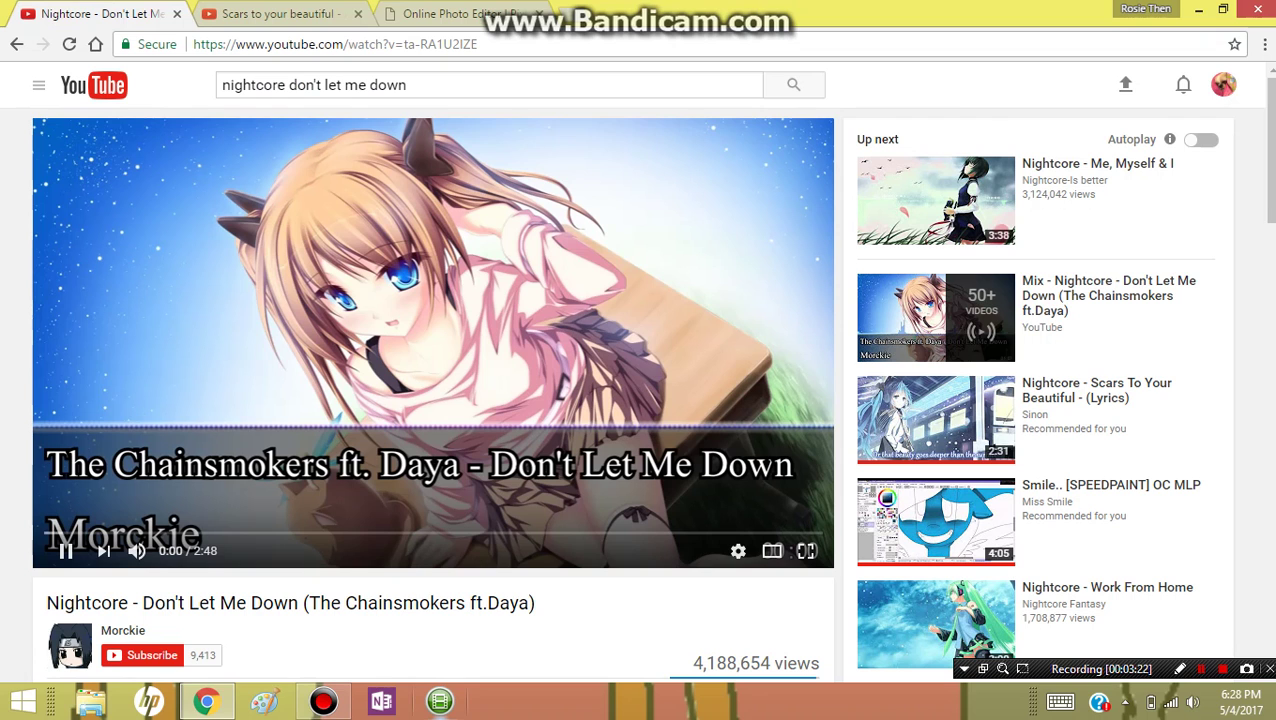
key(ctrl+3)
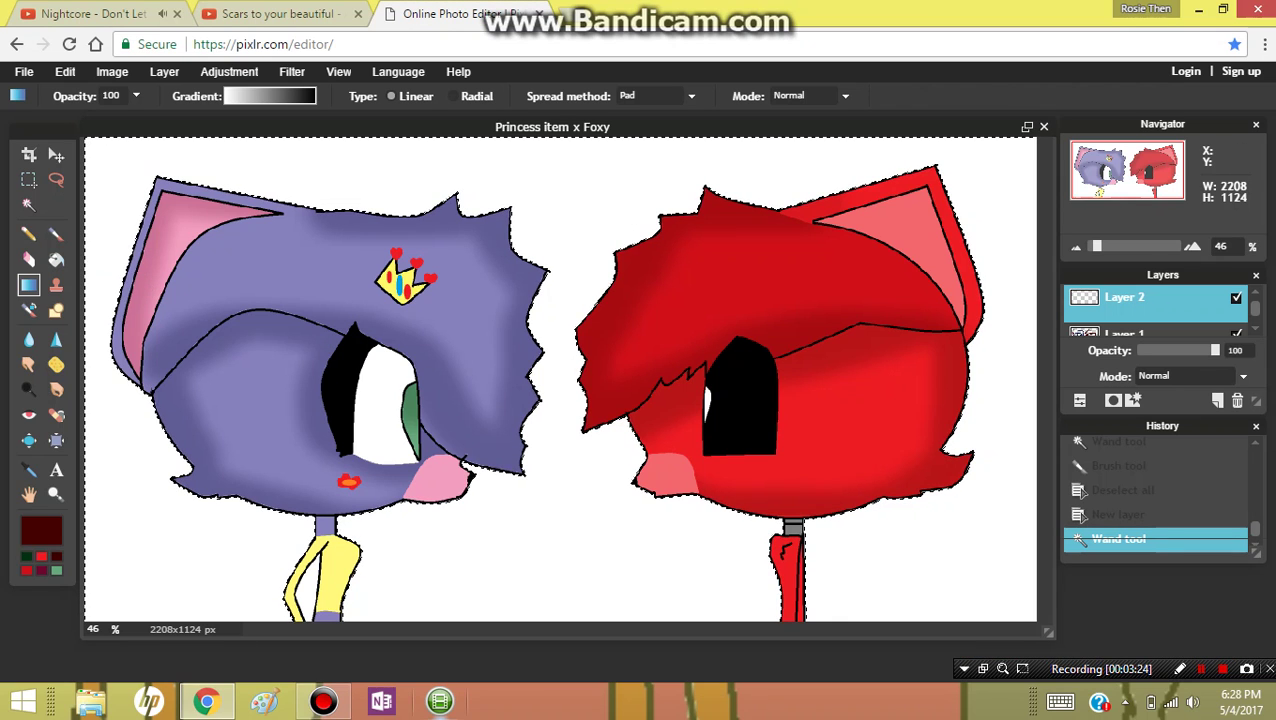
- Set the gradient's start color to dark gray 2e2e2e and draw it across the selected background behind both foxes
click(270, 96)
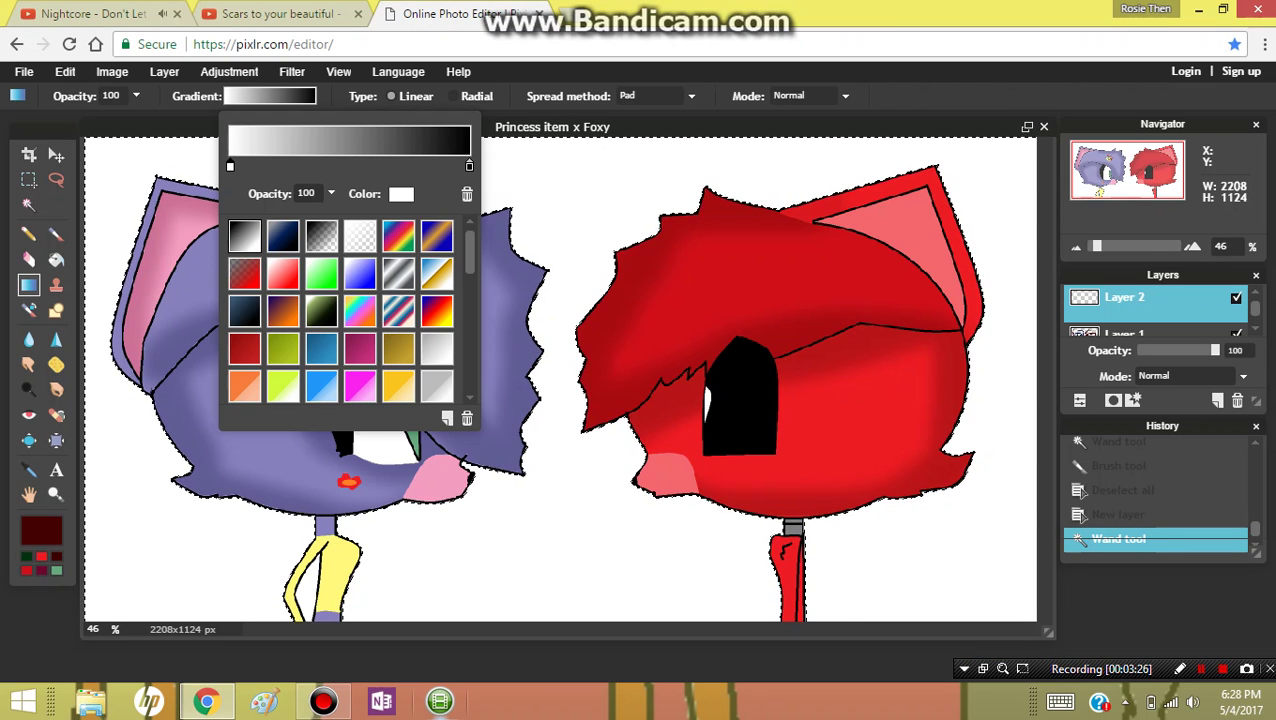
click(401, 194)
click(473, 282)
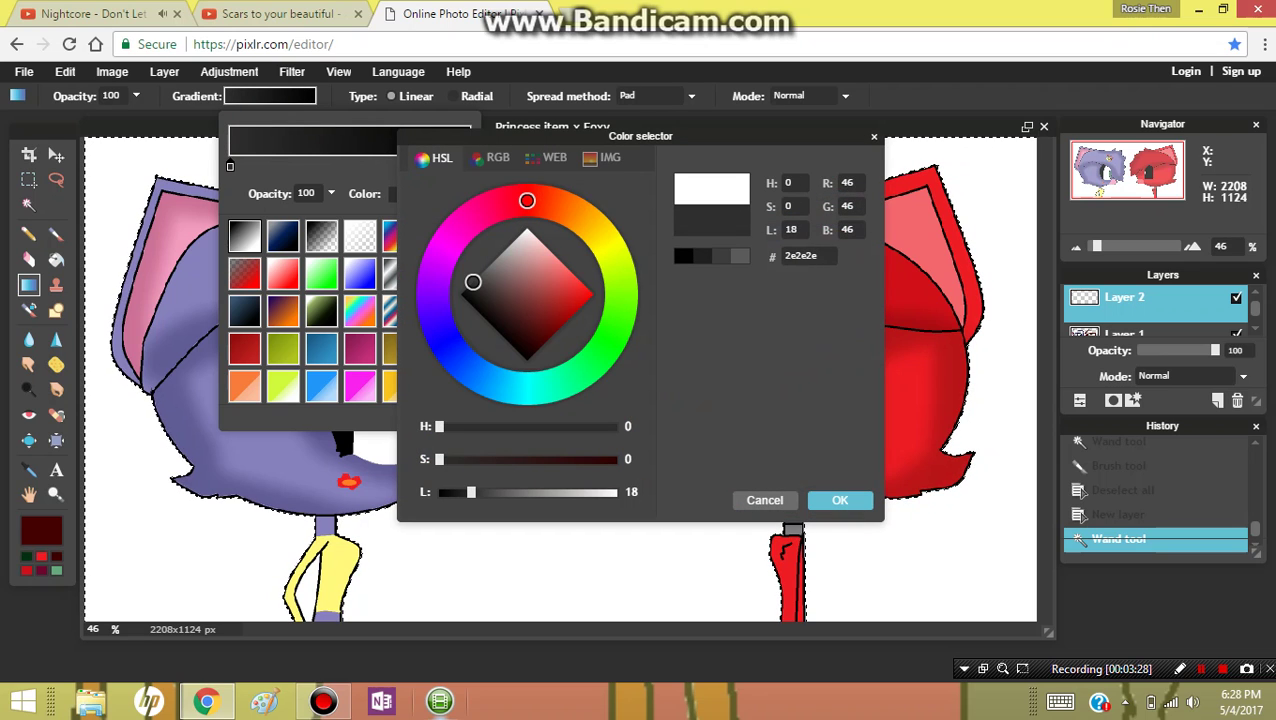
click(1010, 322)
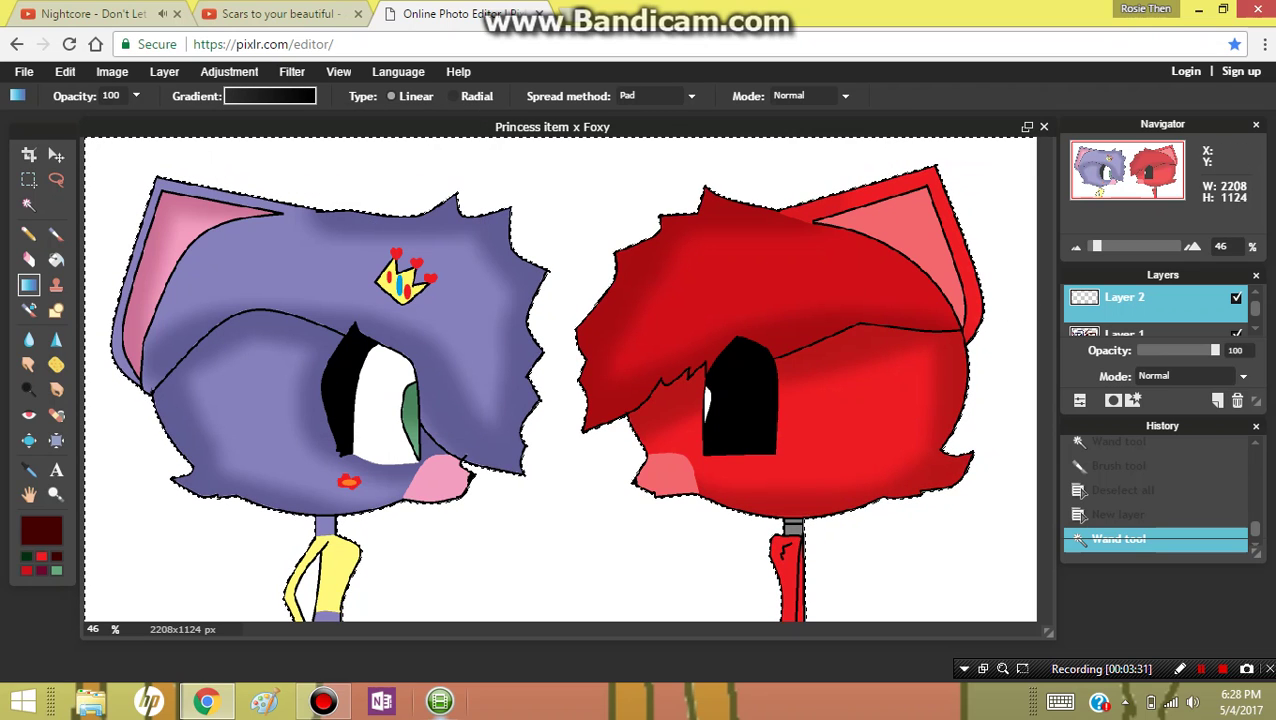
drag(1020, 313, 701, 394)
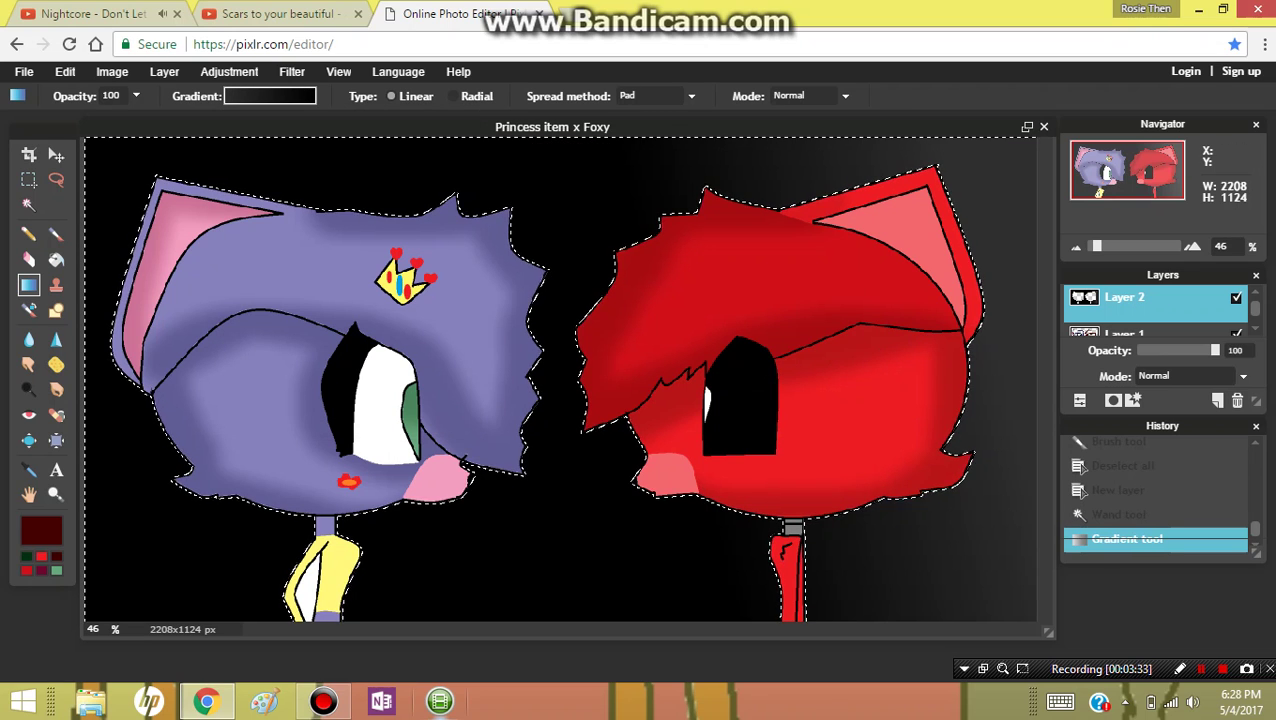
- Select the white gap inside the purple fox's arm on the Background layer with the Wand tool and make Layer 2 active
scroll(1155, 308, down, 3)
click(1135, 310)
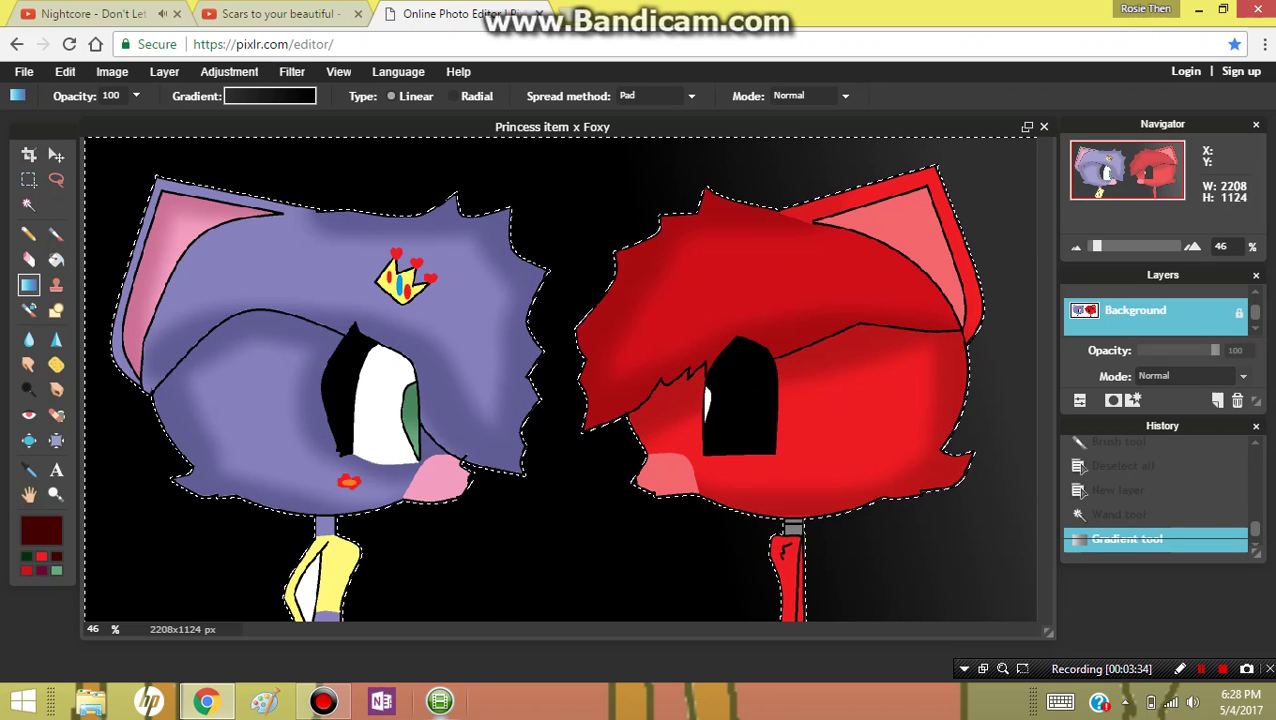
click(28, 204)
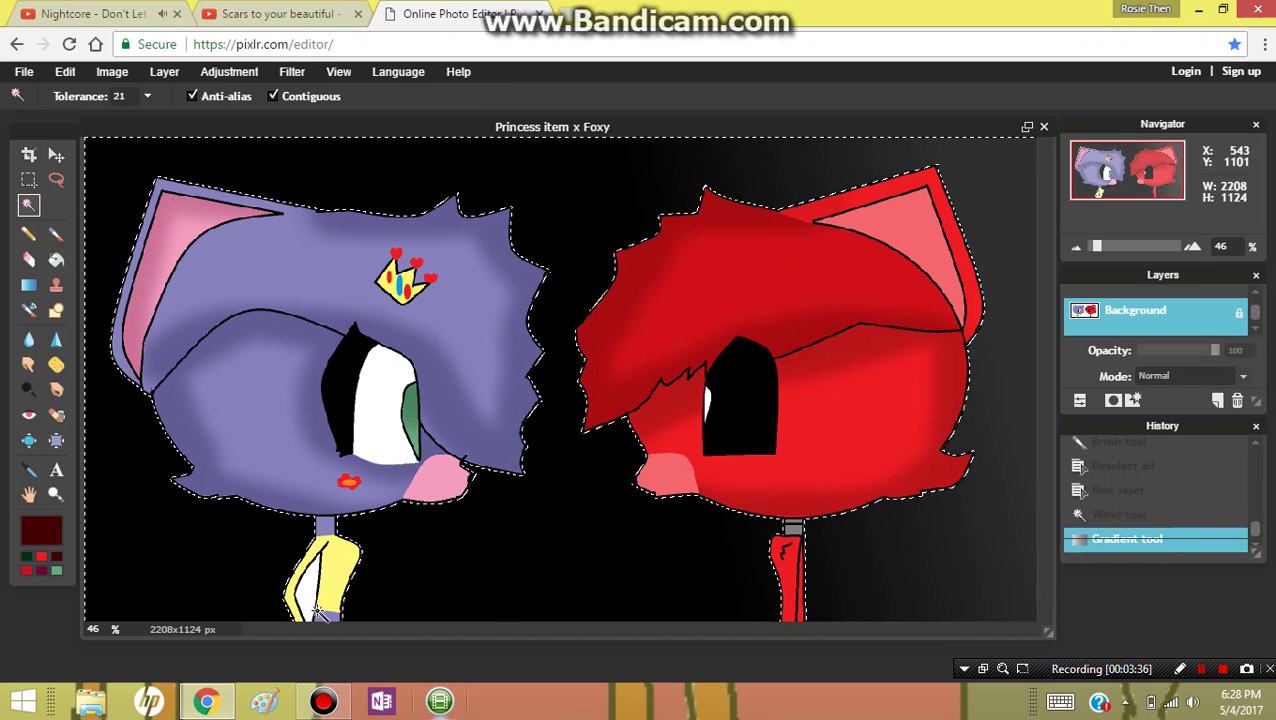
click(326, 578)
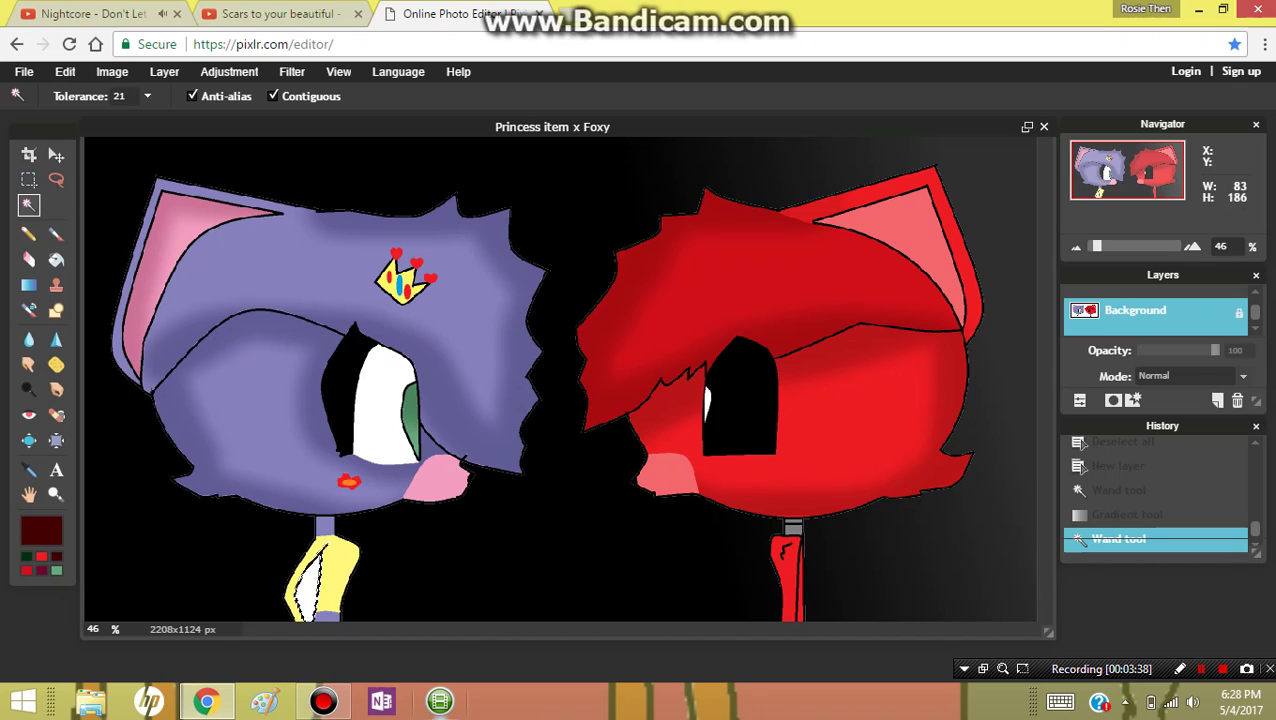
scroll(1155, 312, up, 1)
click(1125, 297)
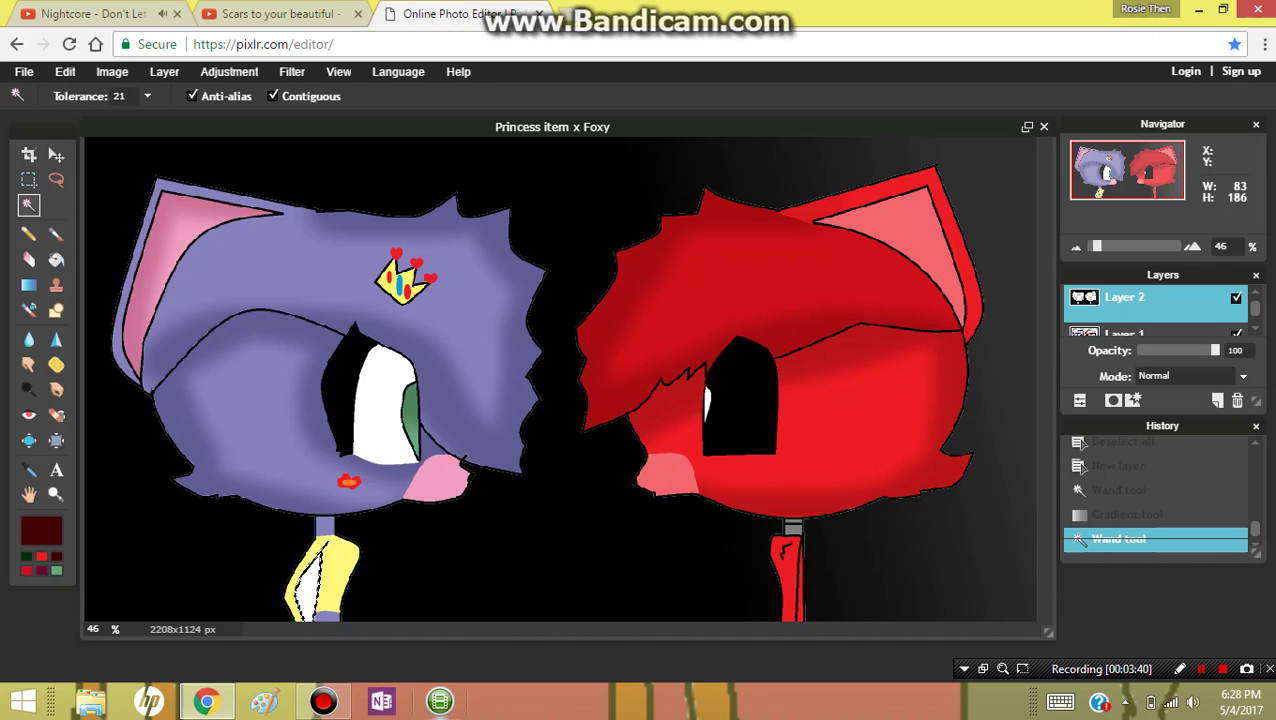
- Try to fill the selected arm gap with the dark linear gradient on Layer 2
click(28, 285)
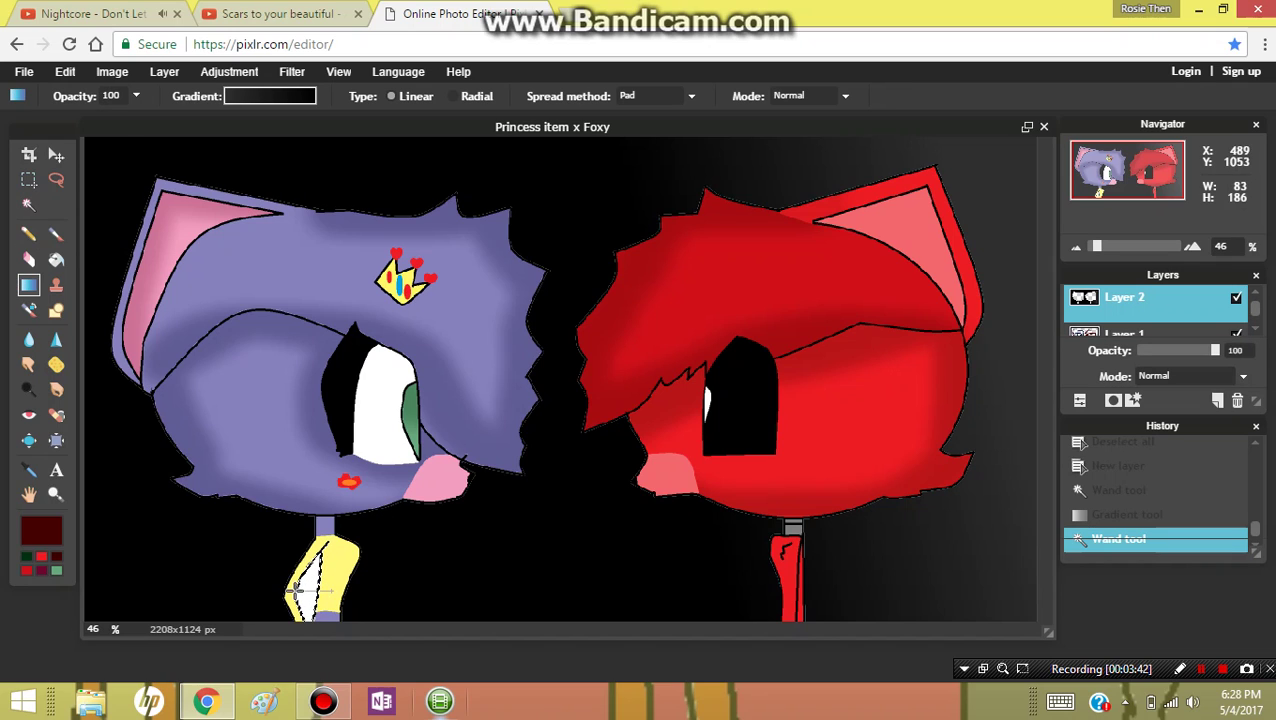
drag(296, 591, 121, 307)
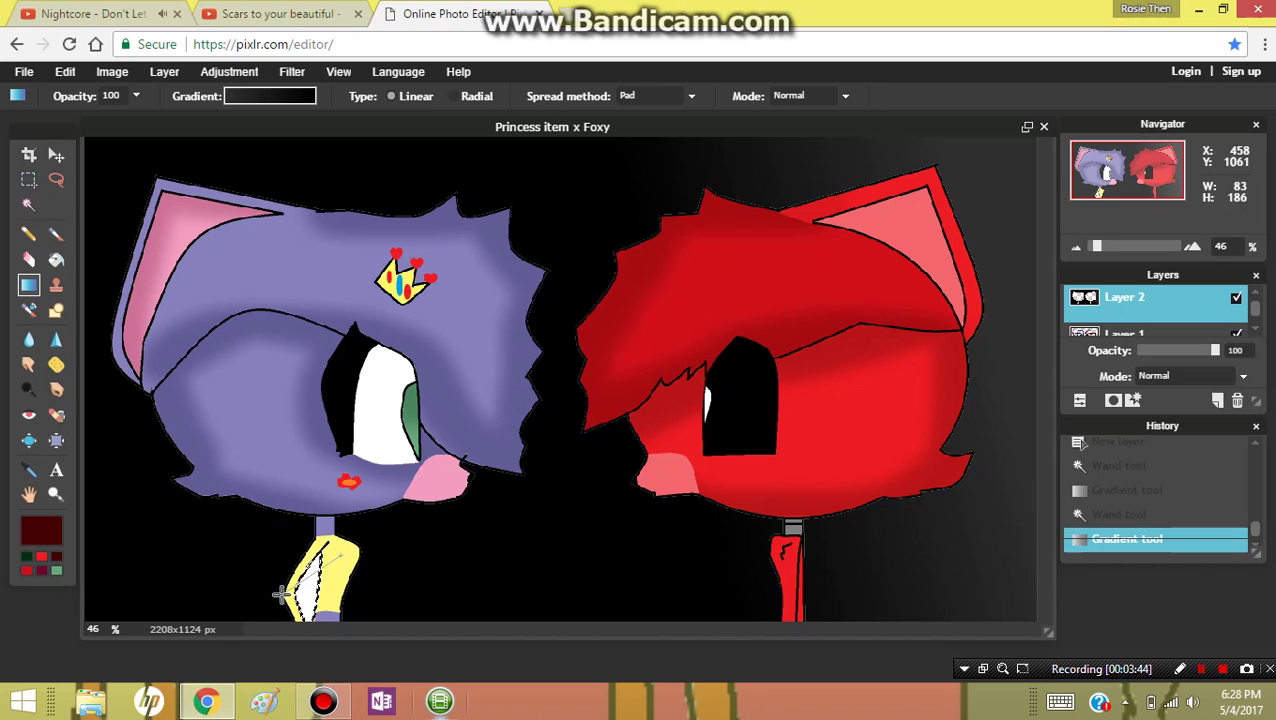
drag(278, 593, 255, 612)
drag(381, 578, 238, 596)
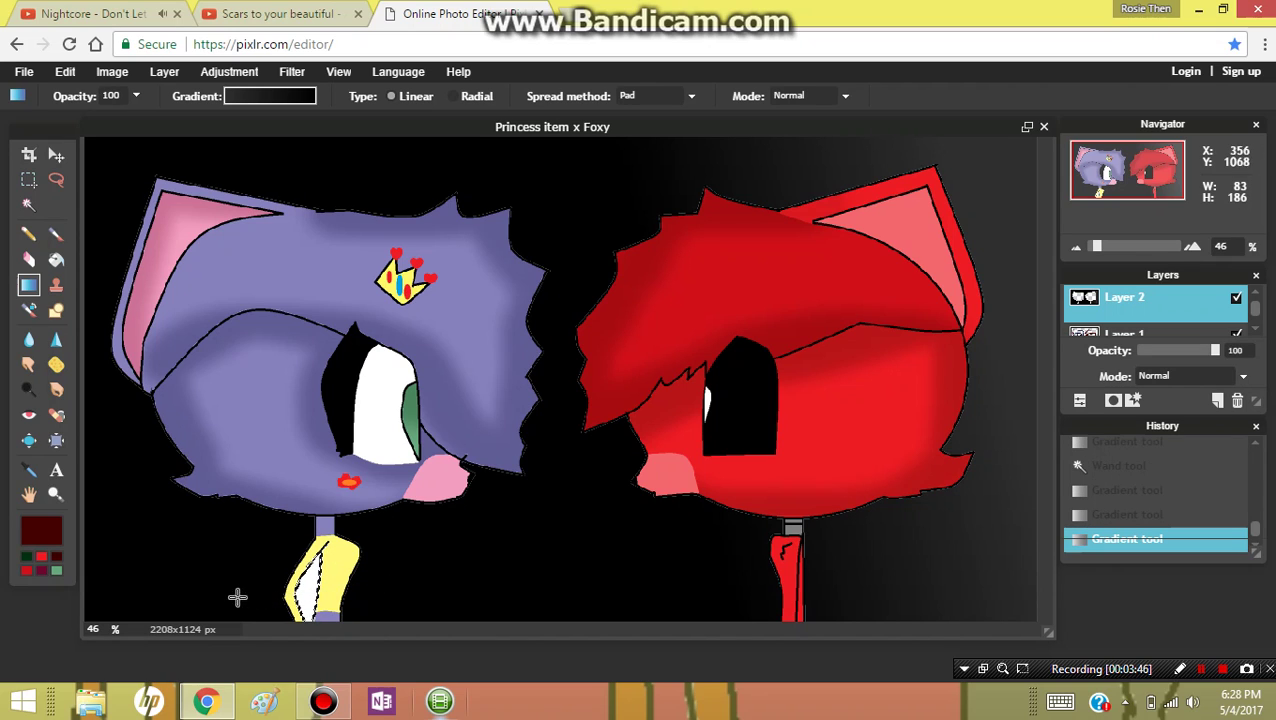
- Sample black from the dark background and try to fill the selected arm gap with the Paint bucket
click(29, 469)
click(108, 462)
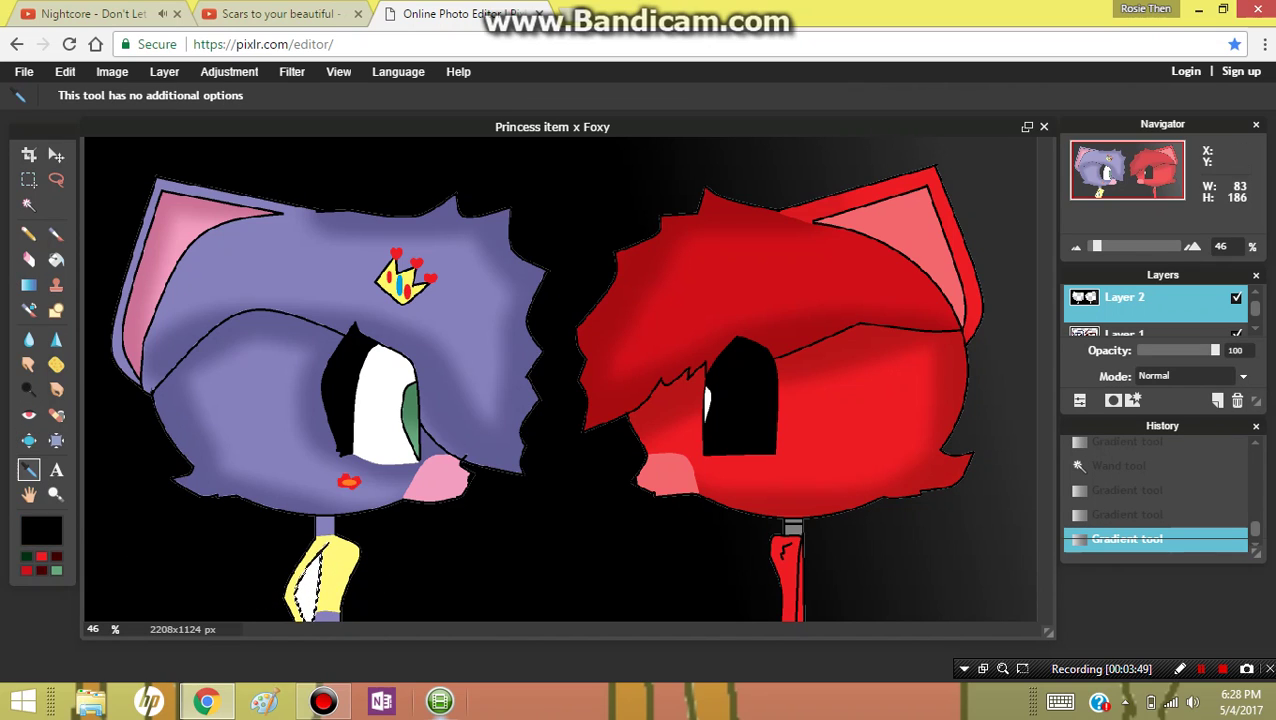
key(k)
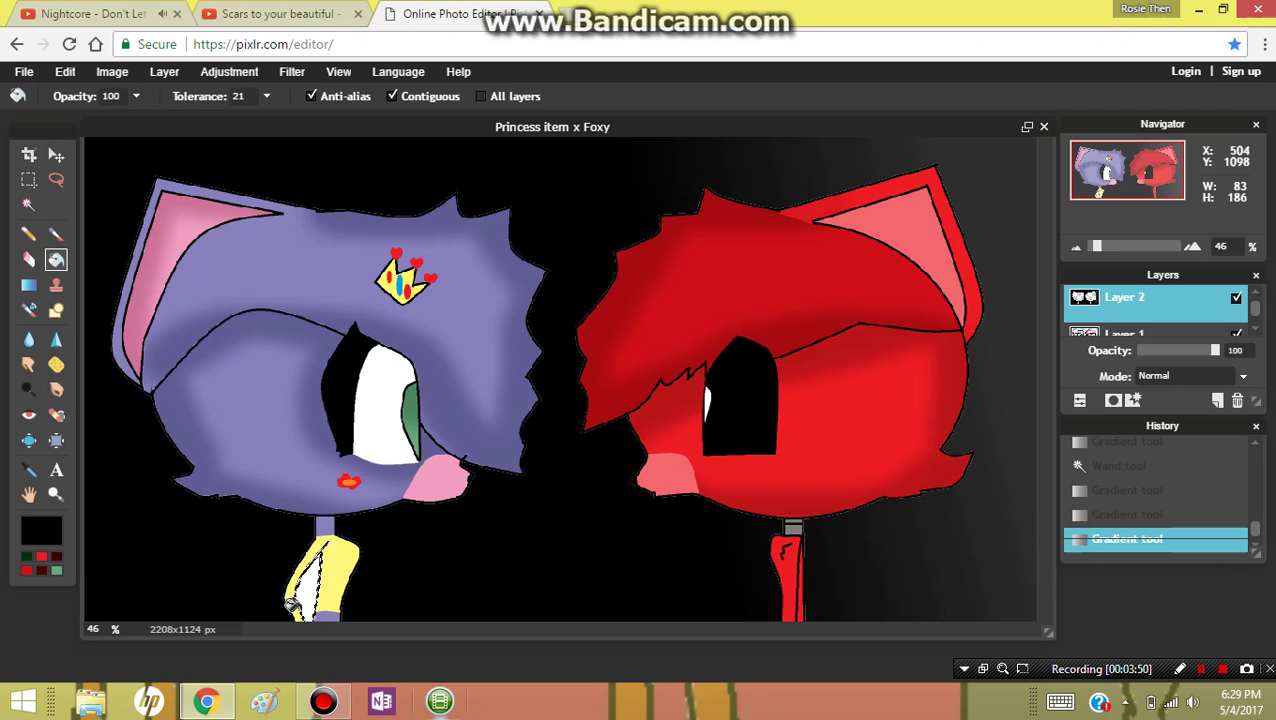
click(292, 607)
click(294, 605)
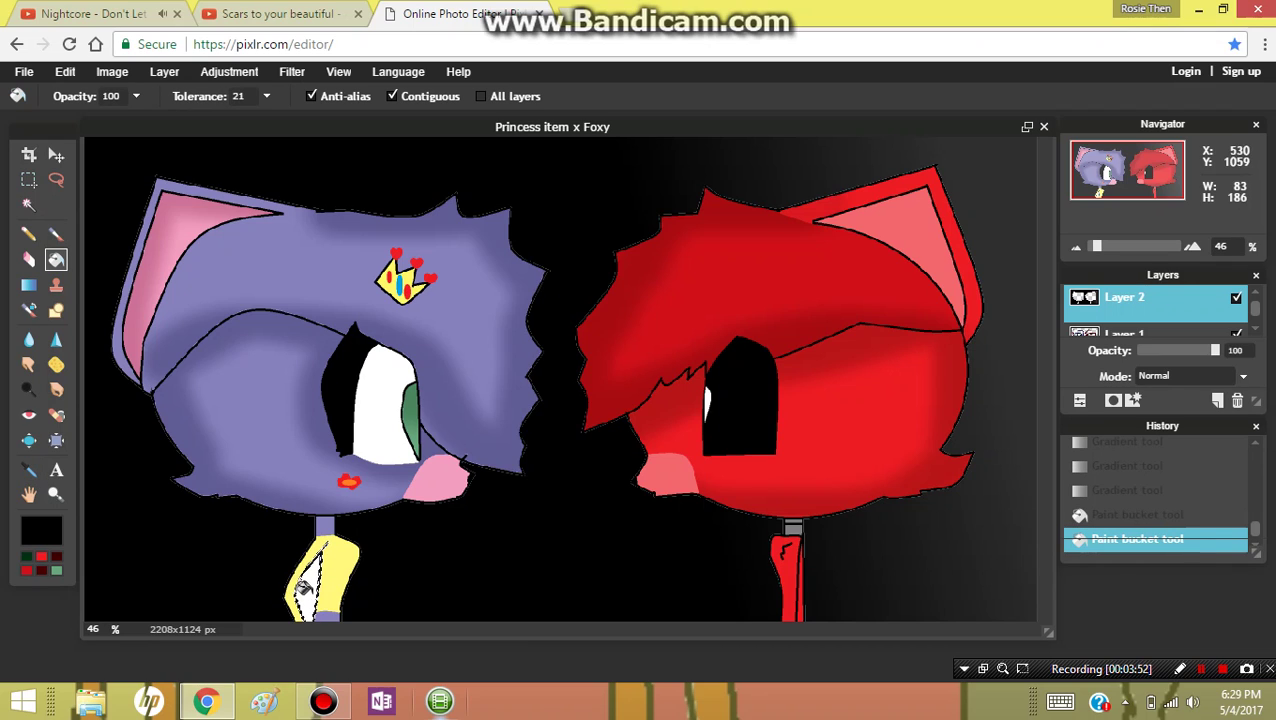
- Drop the selection and fill the white gap in the purple fox's arm with black using the Paint bucket
click(56, 180)
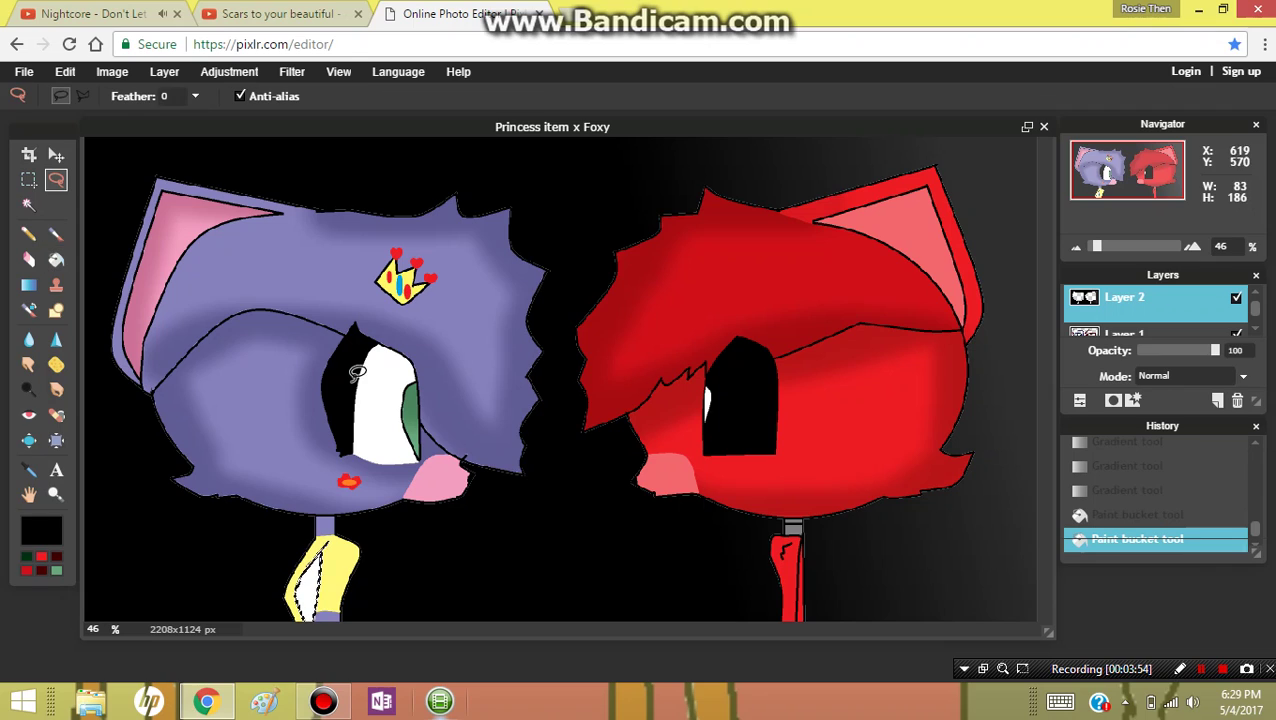
click(358, 373)
click(56, 259)
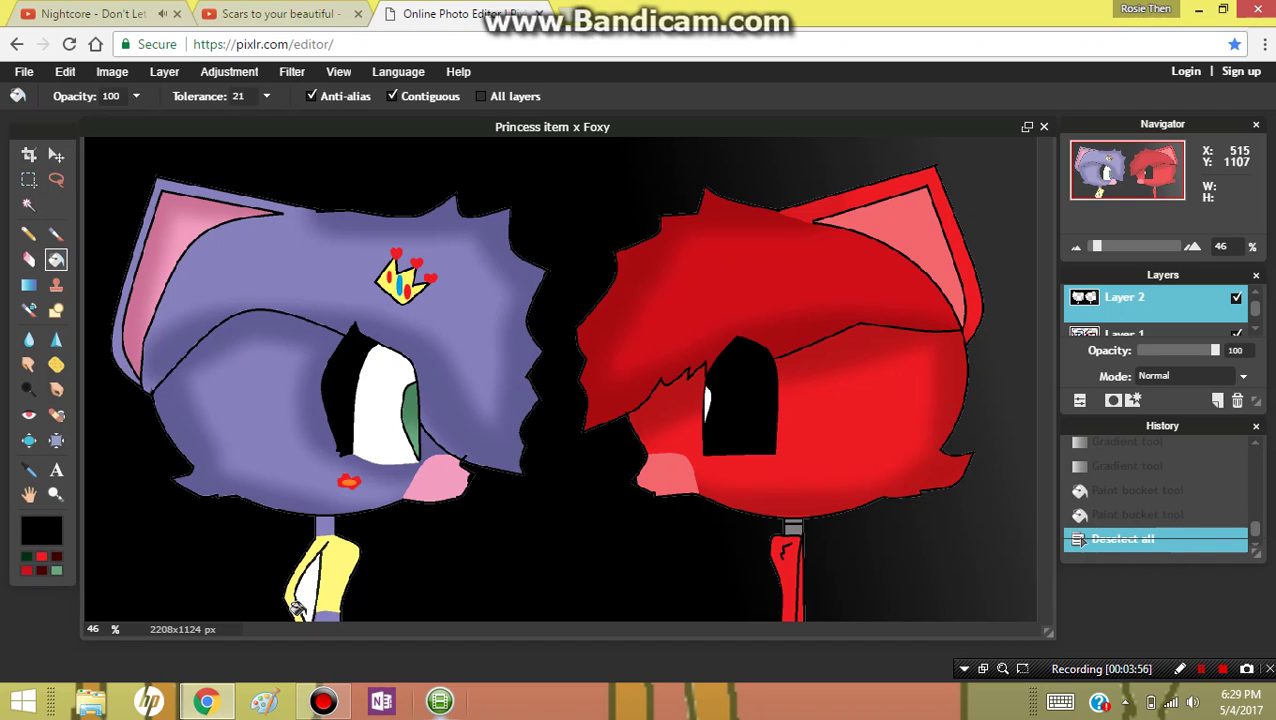
click(297, 603)
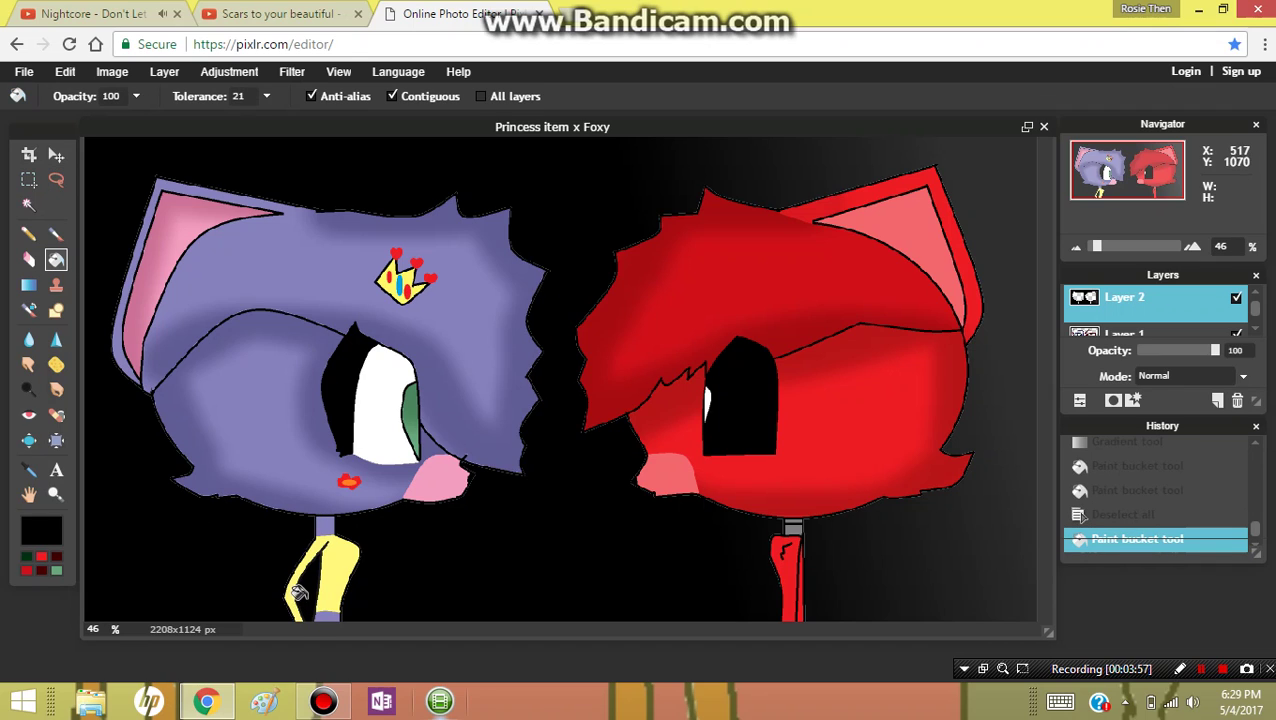
- Set Layer 2's opacity to 78 and its blend mode to Hardlight
mouse_move(1215, 350)
mouse_down()
mouse_move(1177, 350)
mouse_move(1193, 350)
mouse_up()
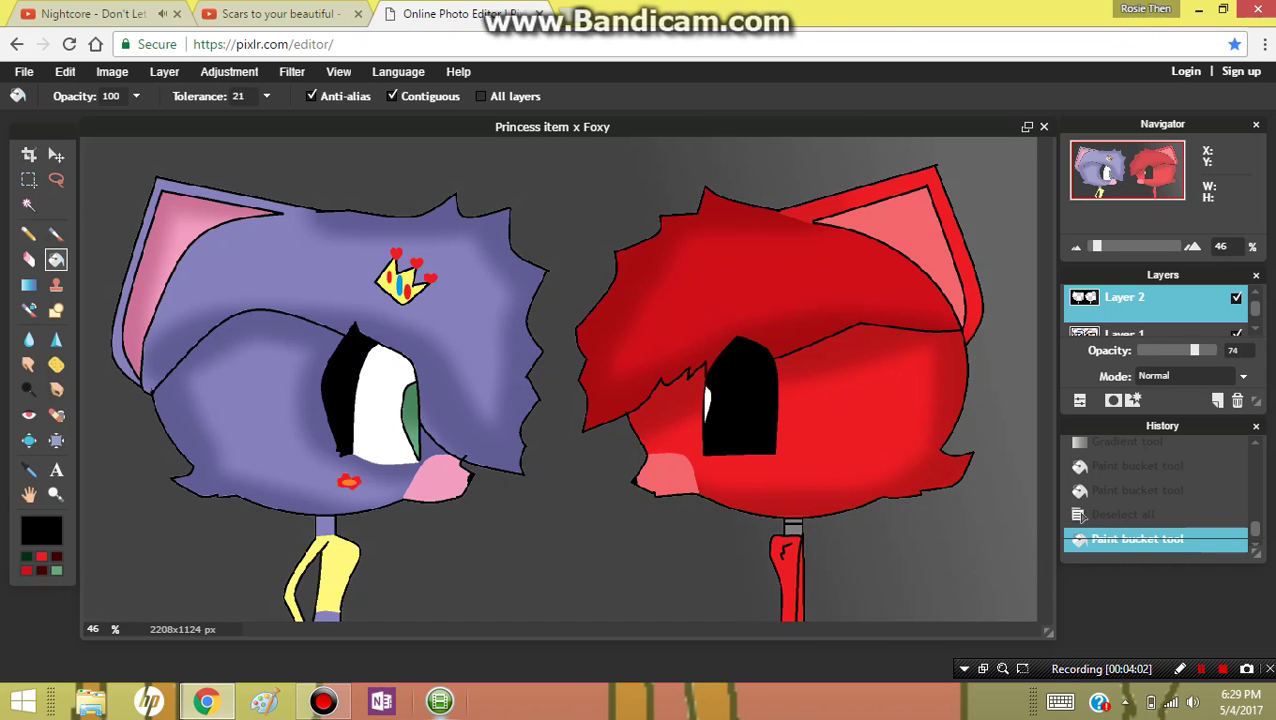
click(1190, 375)
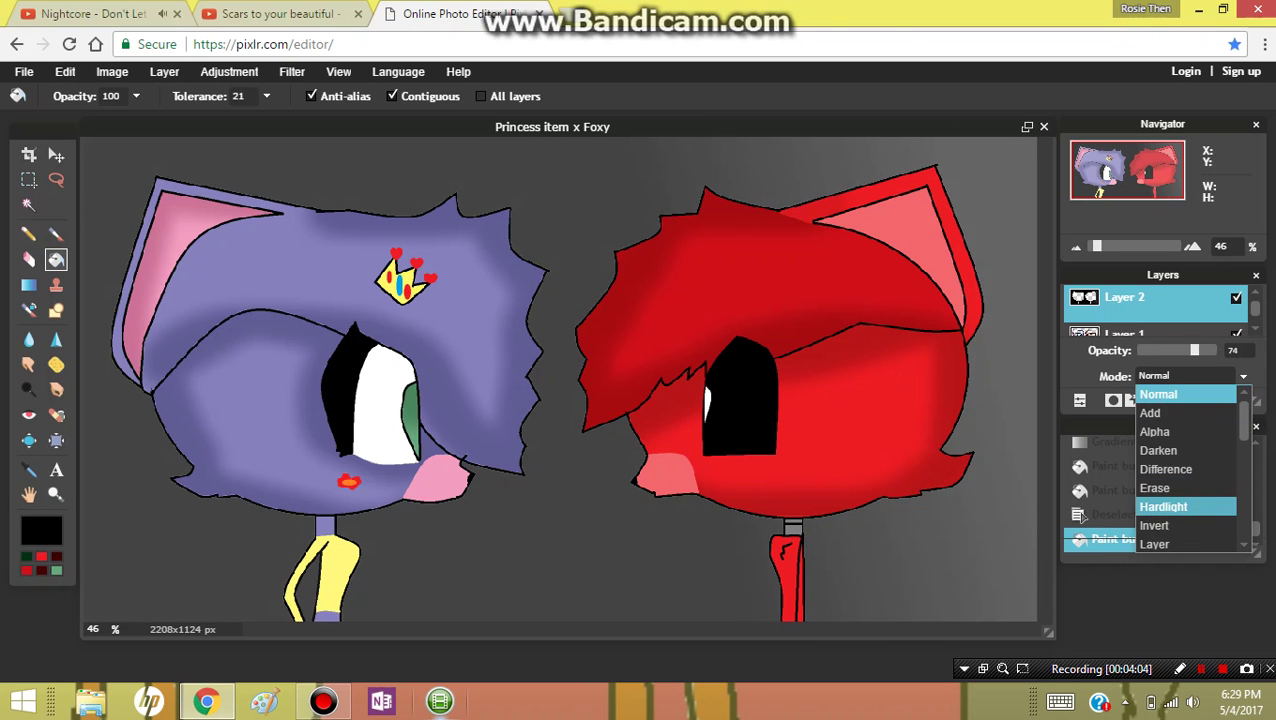
click(1163, 506)
mouse_move(1194, 350)
mouse_down()
mouse_move(1168, 350)
mouse_move(1213, 350)
mouse_move(1197, 350)
mouse_up()
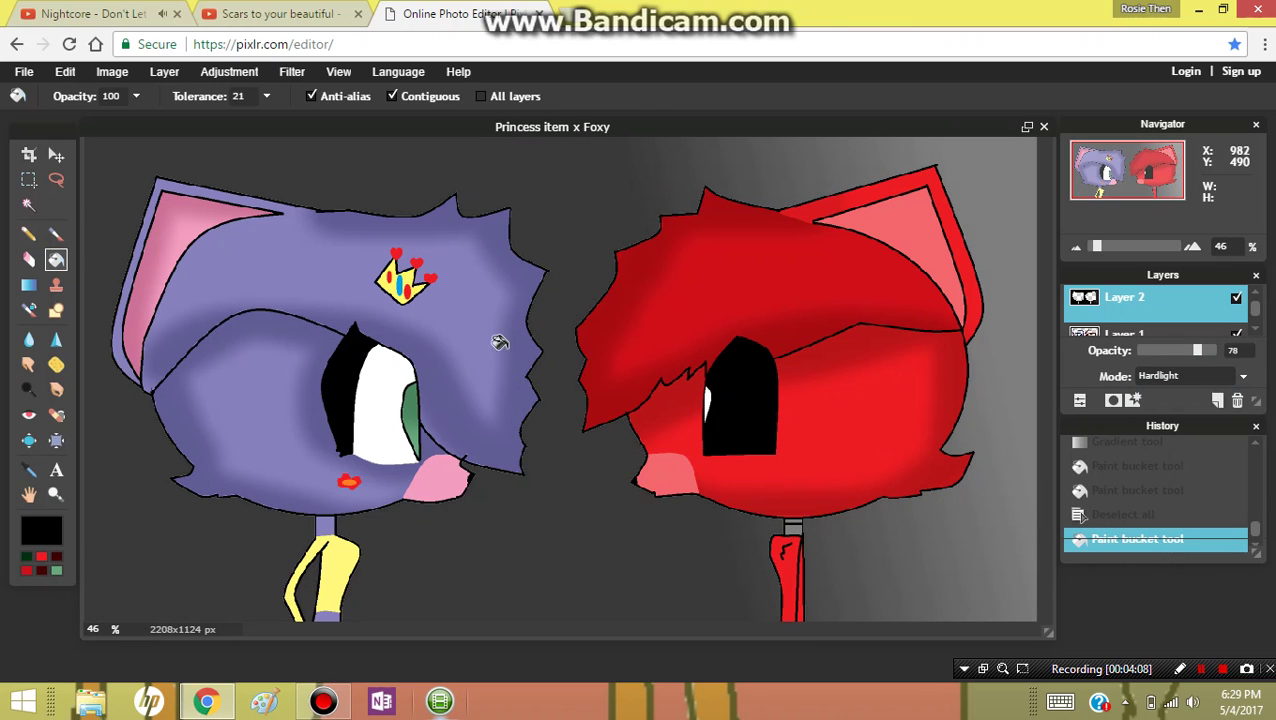
- Add a new layer above Layer 2 and enlarge the soft brush's diameter to 979
click(29, 204)
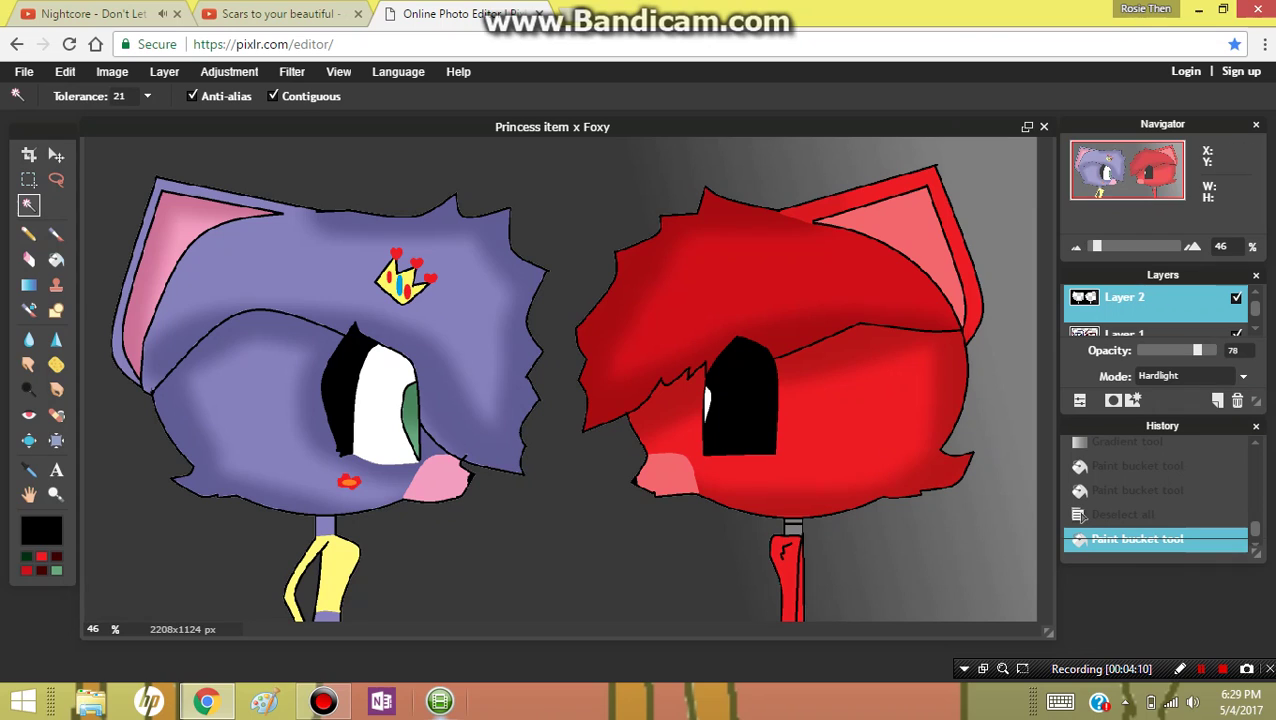
key(ctrl+shift+n)
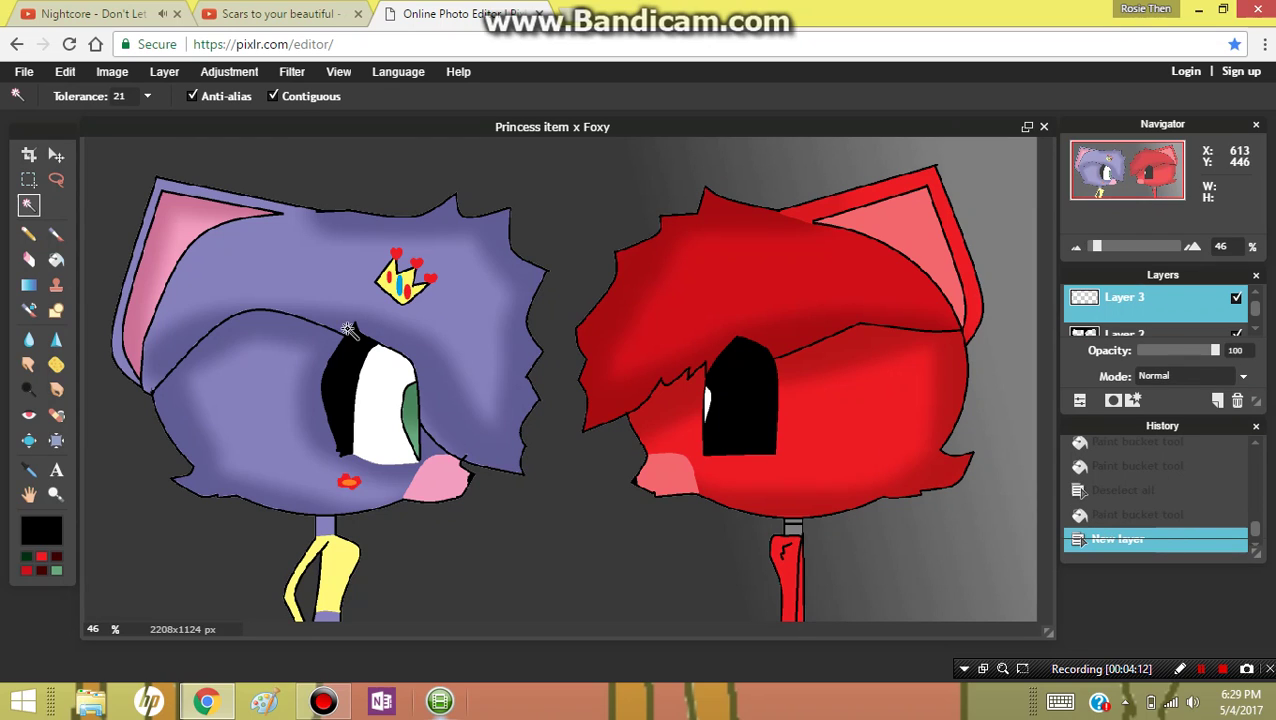
key(b)
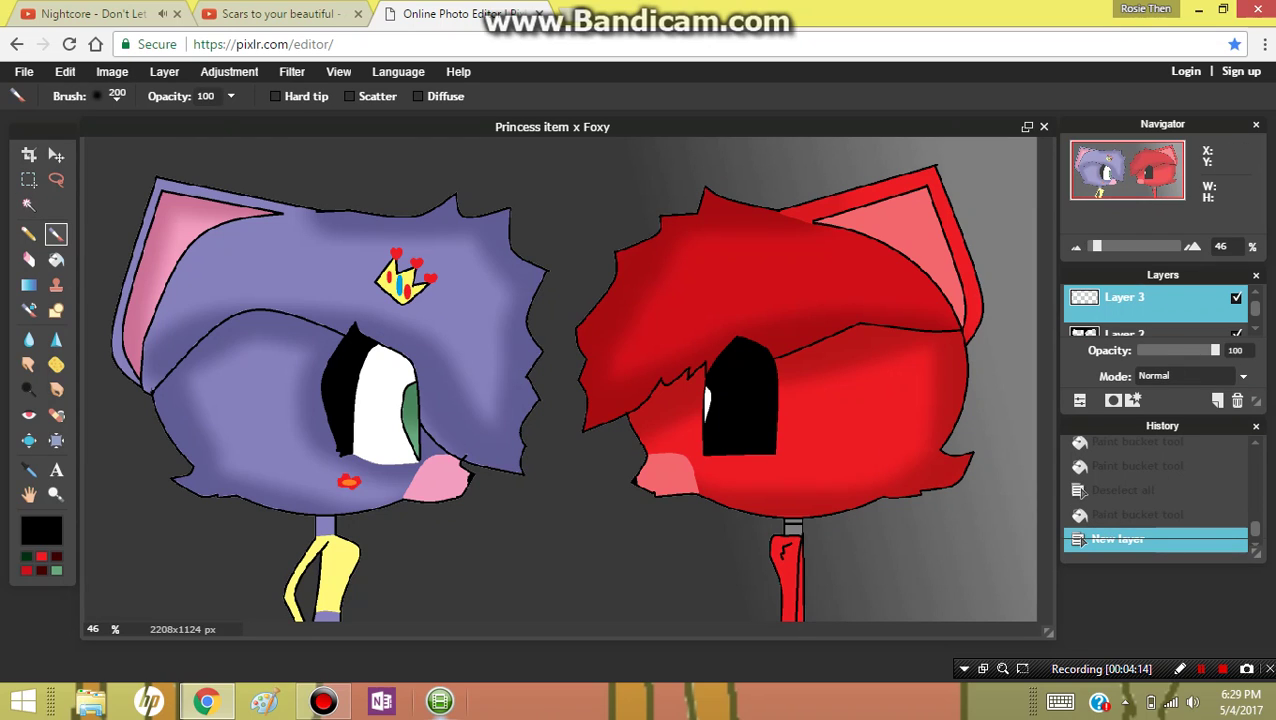
click(107, 96)
click(473, 137)
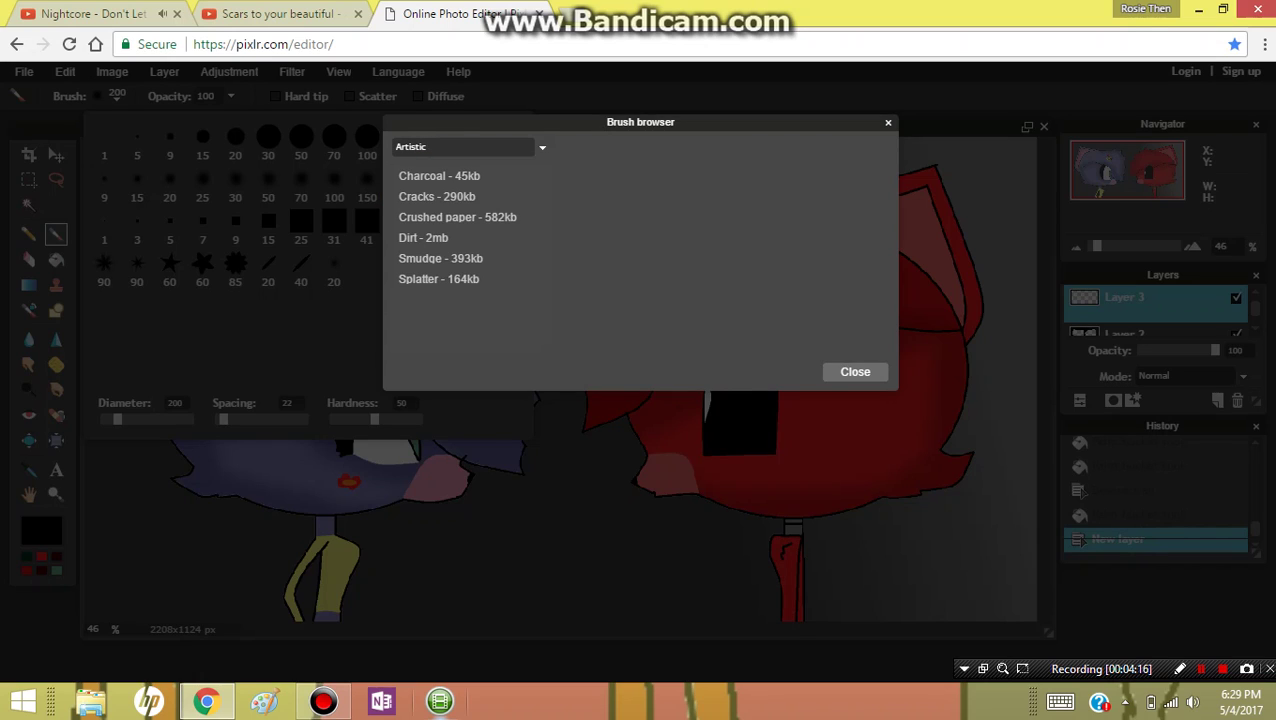
click(855, 372)
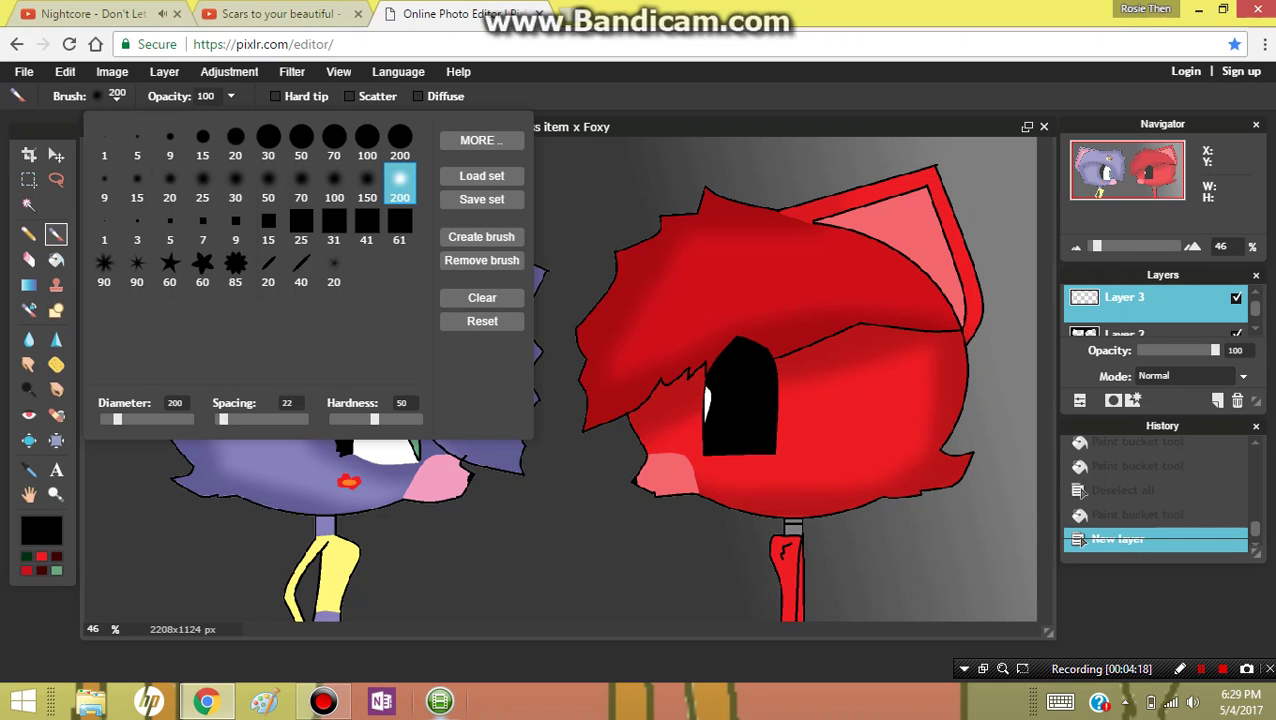
click(189, 419)
click(281, 419)
- Keep black as the paint color and raise the soft brush's diameter to 999 and its spacing to 150
click(41, 530)
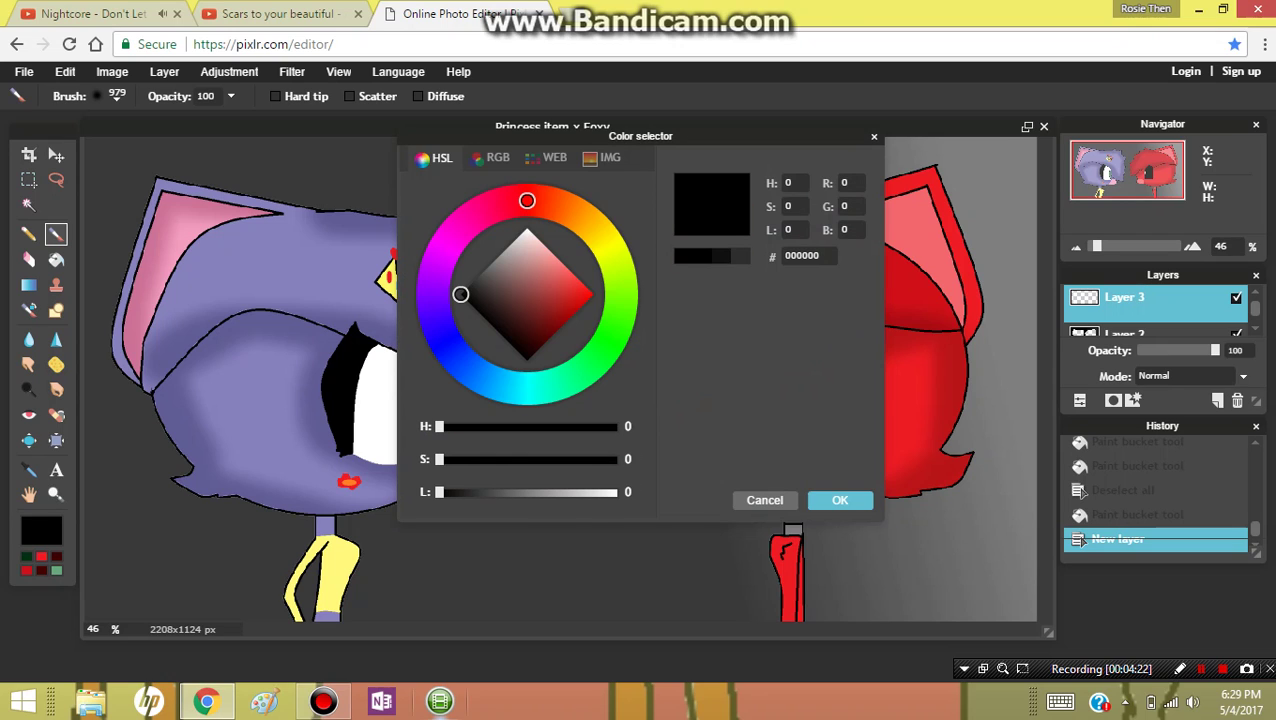
click(840, 500)
click(117, 97)
click(400, 183)
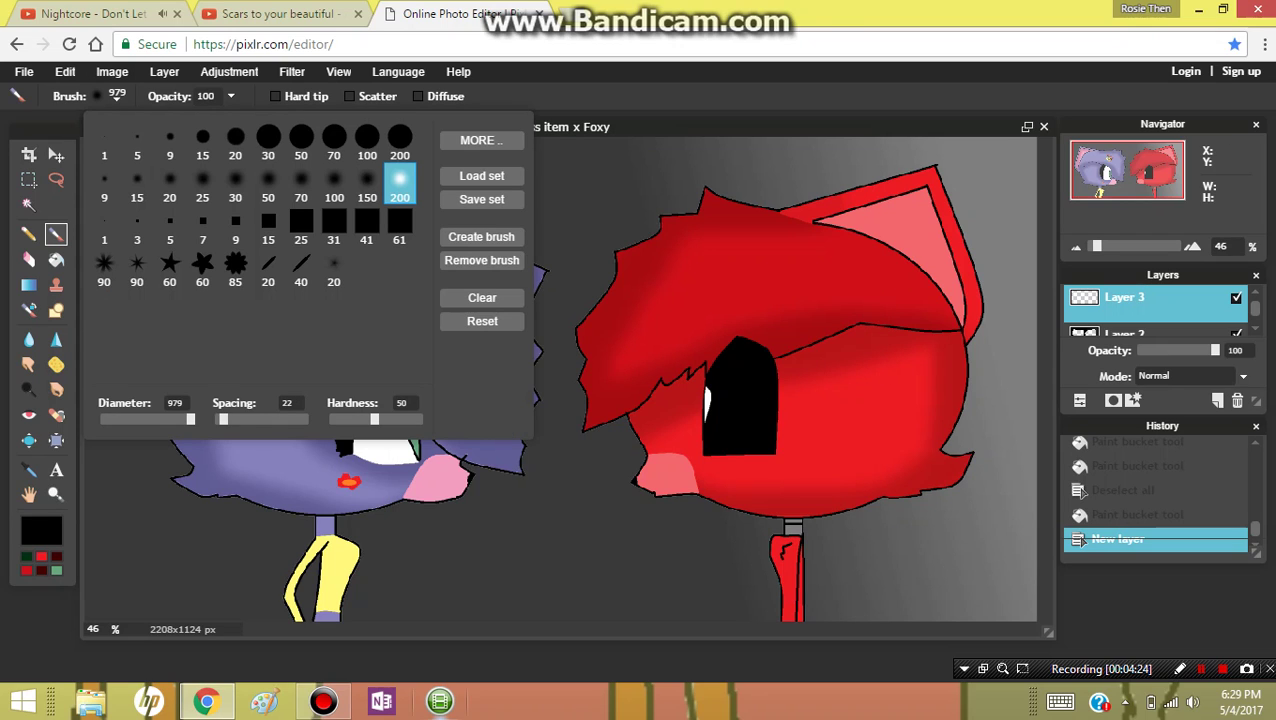
drag(189, 419, 194, 419)
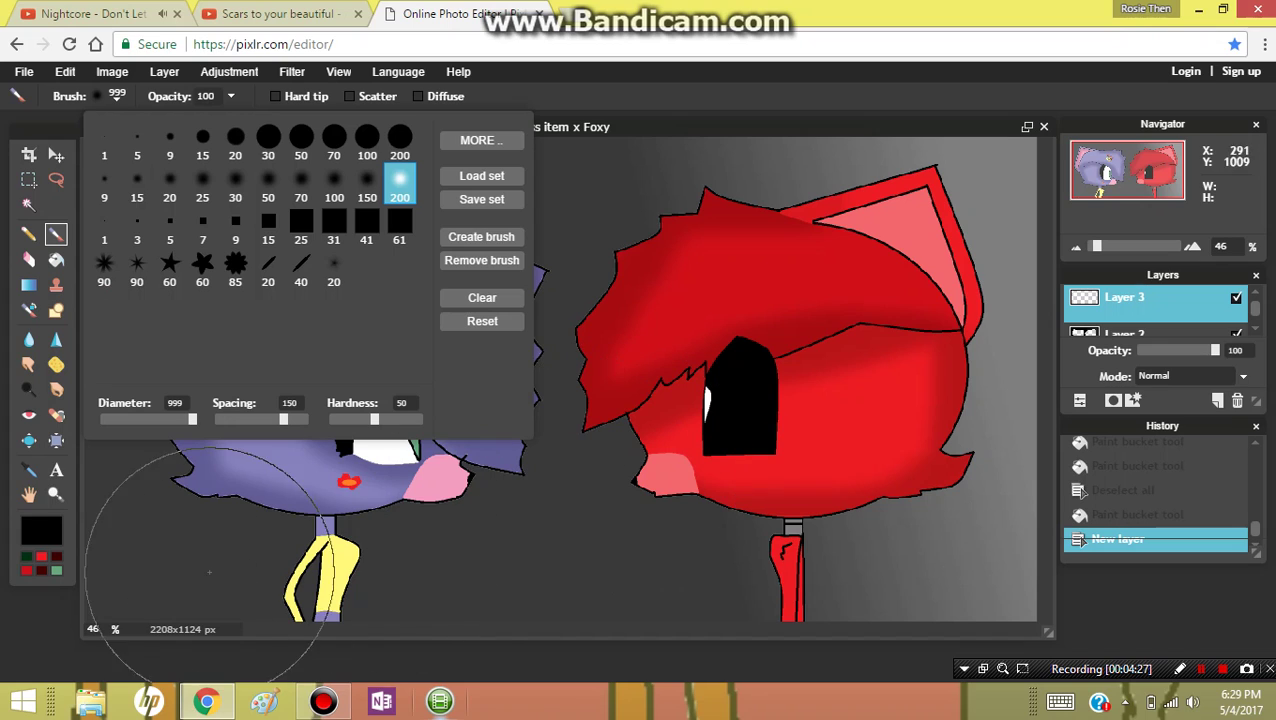
click(117, 97)
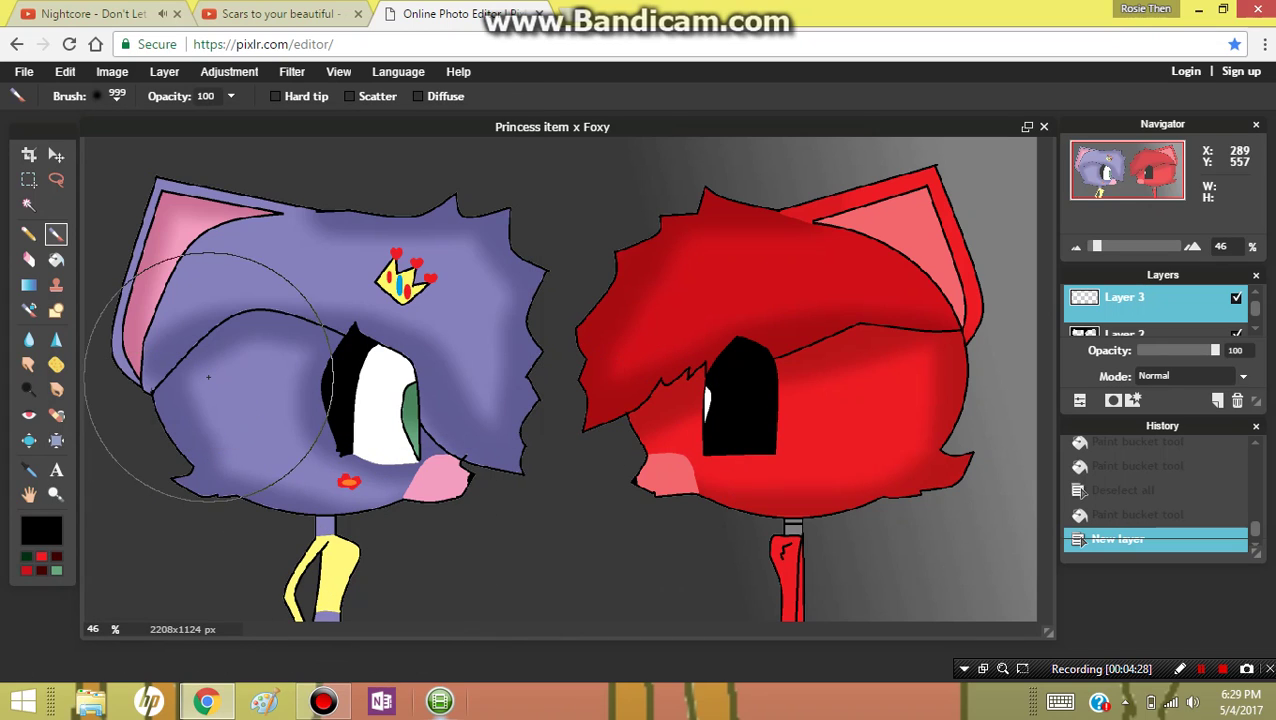
- Paint large soft black shadows over the purple fox's side of the picture on Layer 3
click(287, 213)
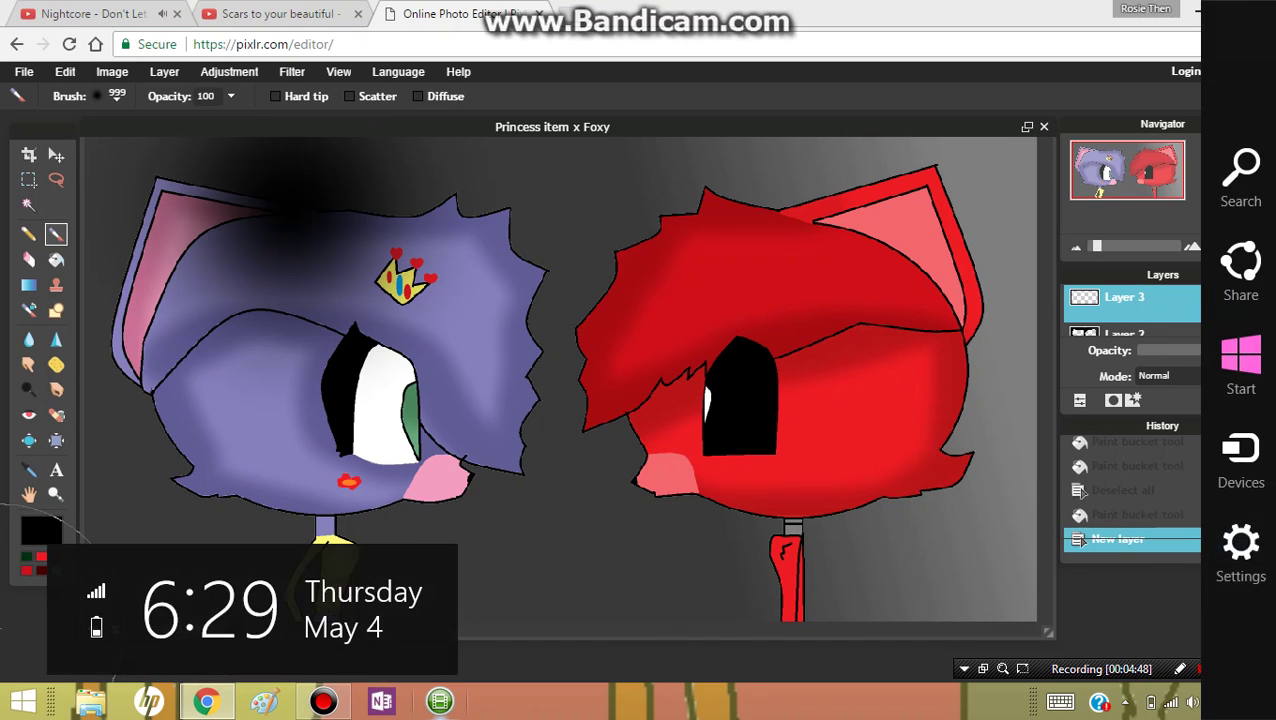
drag(5, 630, 85, 190)
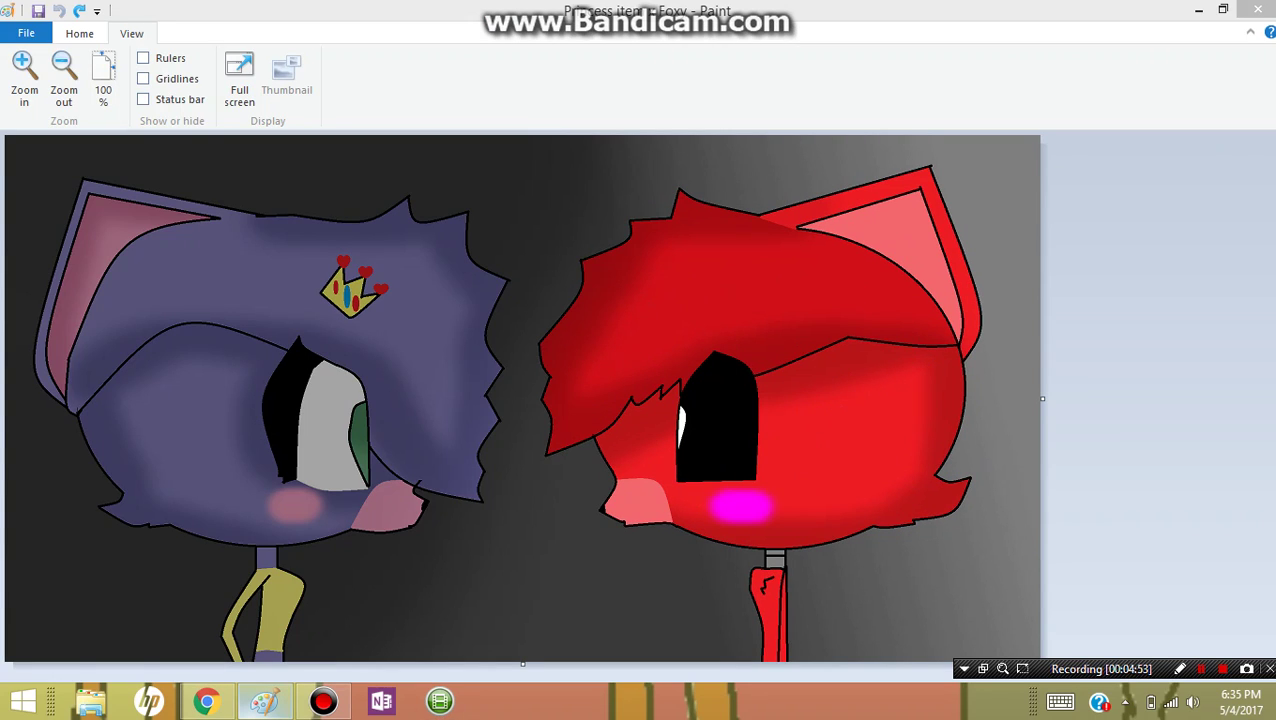
- View the finished two-fox picture full screen in Paint
click(1201, 668)
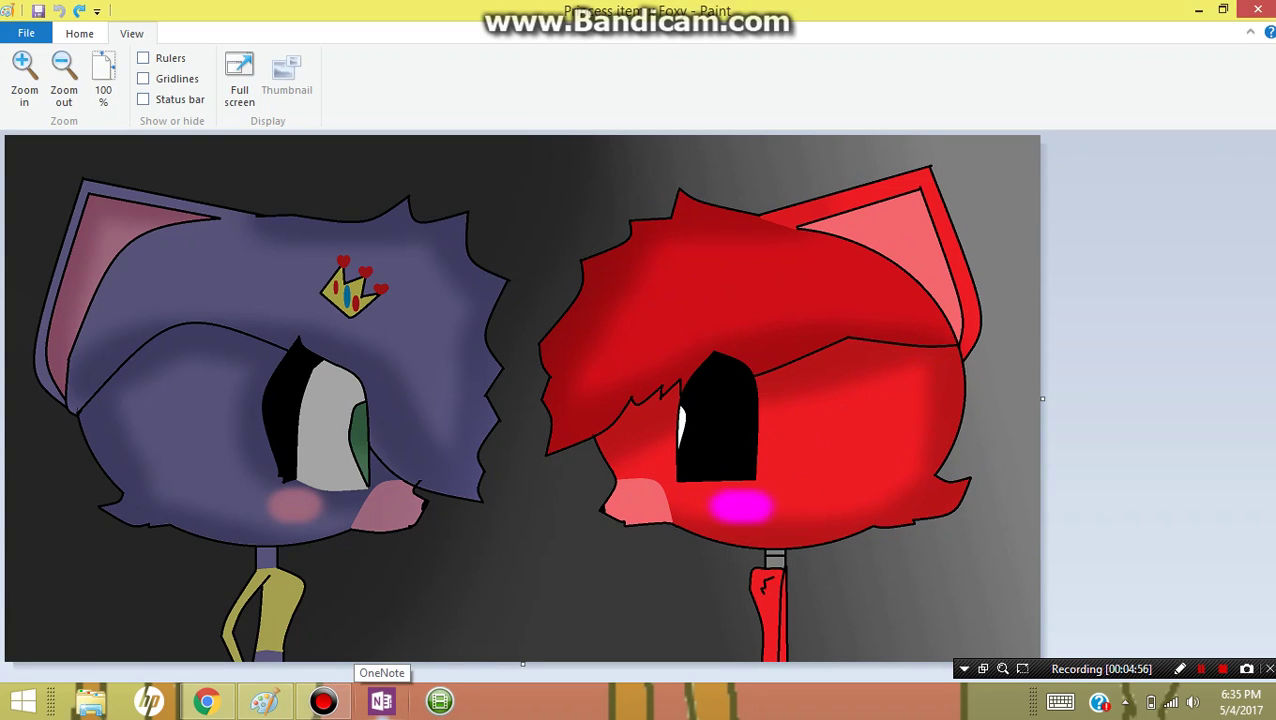
click(239, 78)
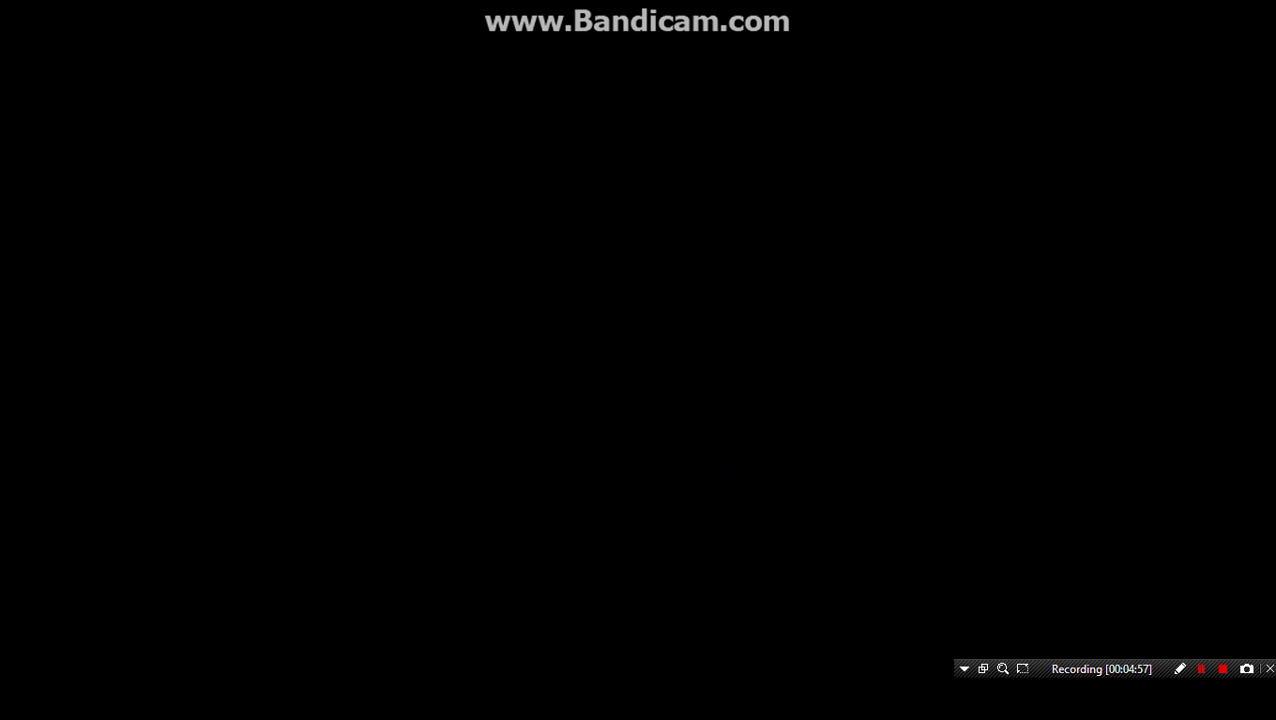